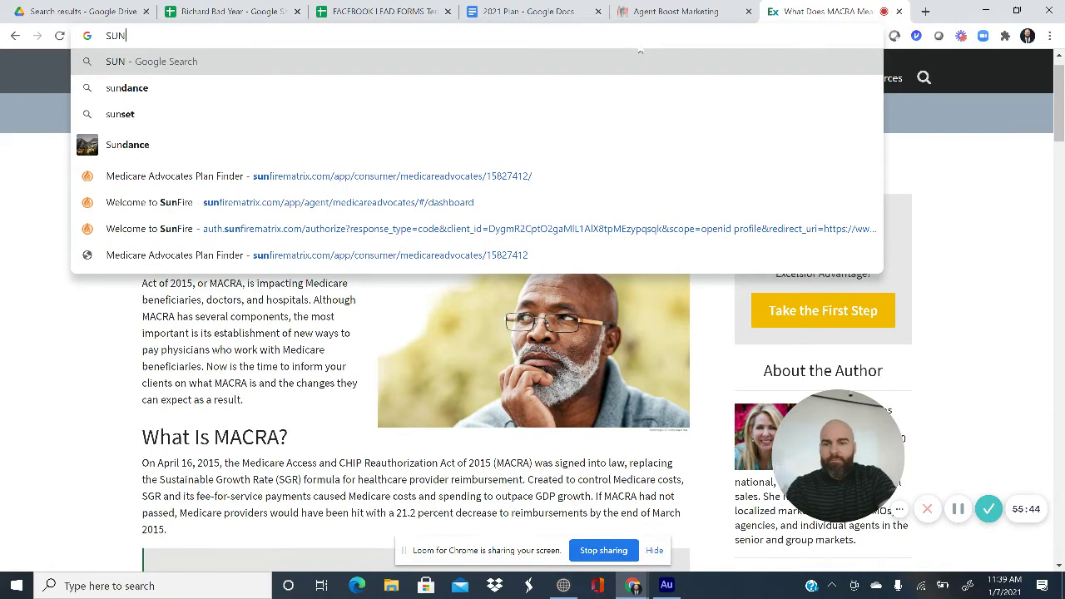
key(Down)
key(Down)
key(Down)
key(Down)
key(Return)
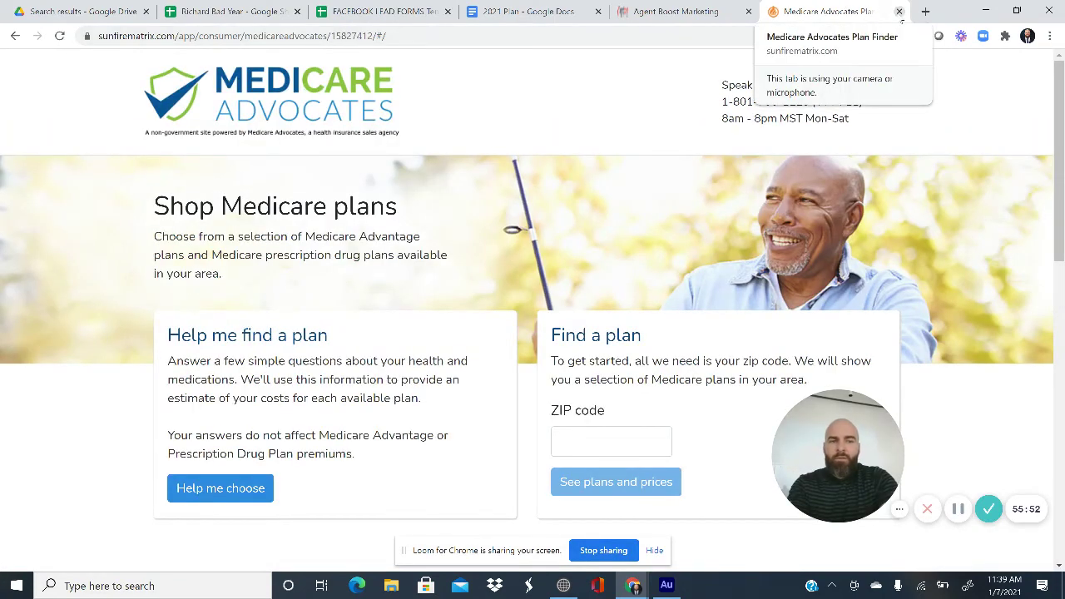
click(899, 10)
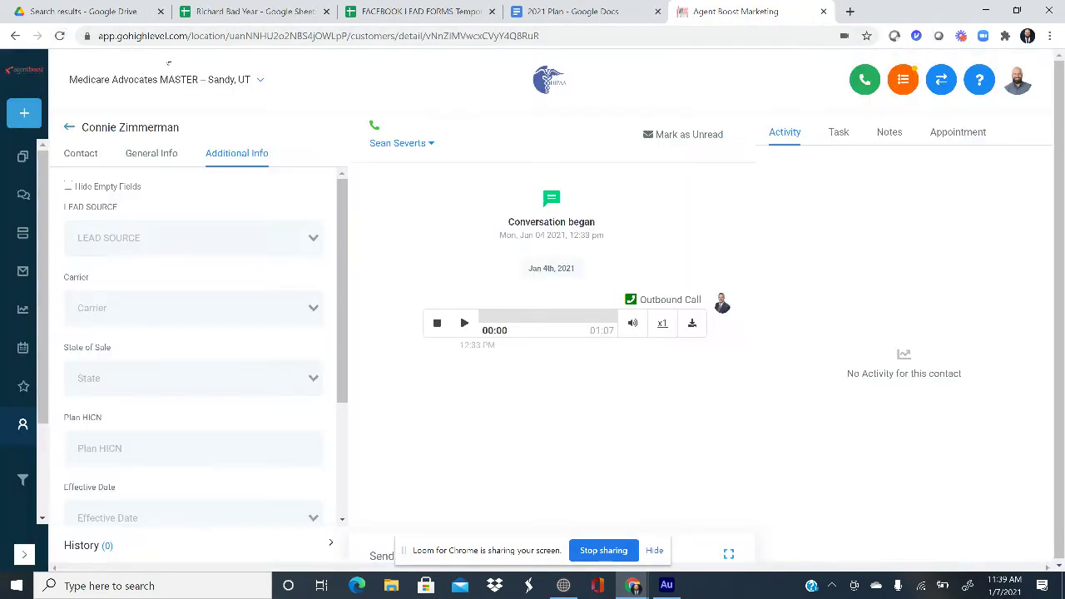
Open the SunFire agent site in a new browser tab and log in with the saved credentials.
click(849, 11)
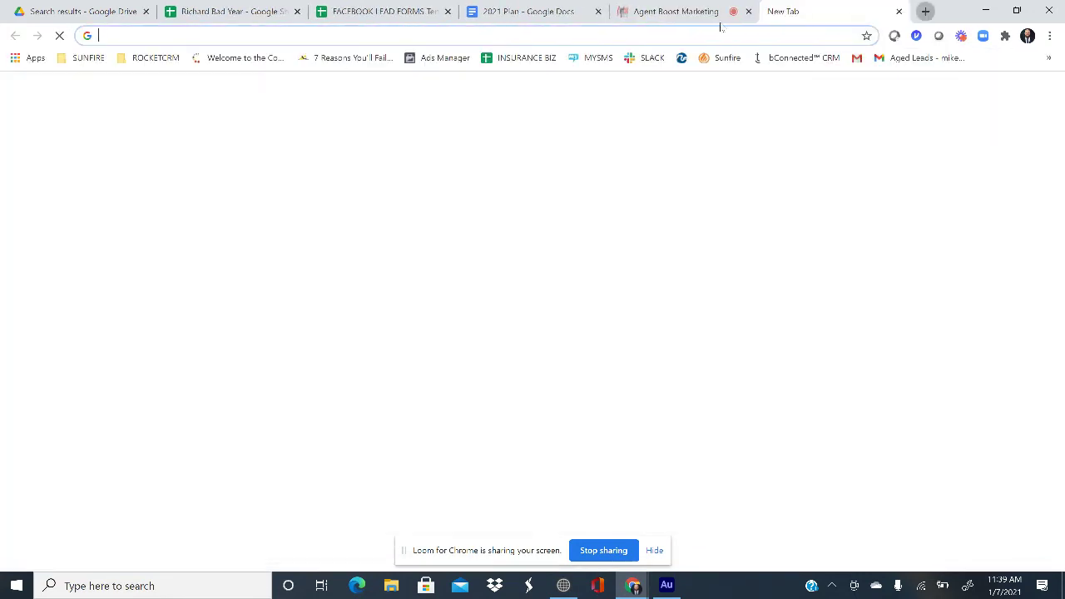
click(83, 57)
click(93, 79)
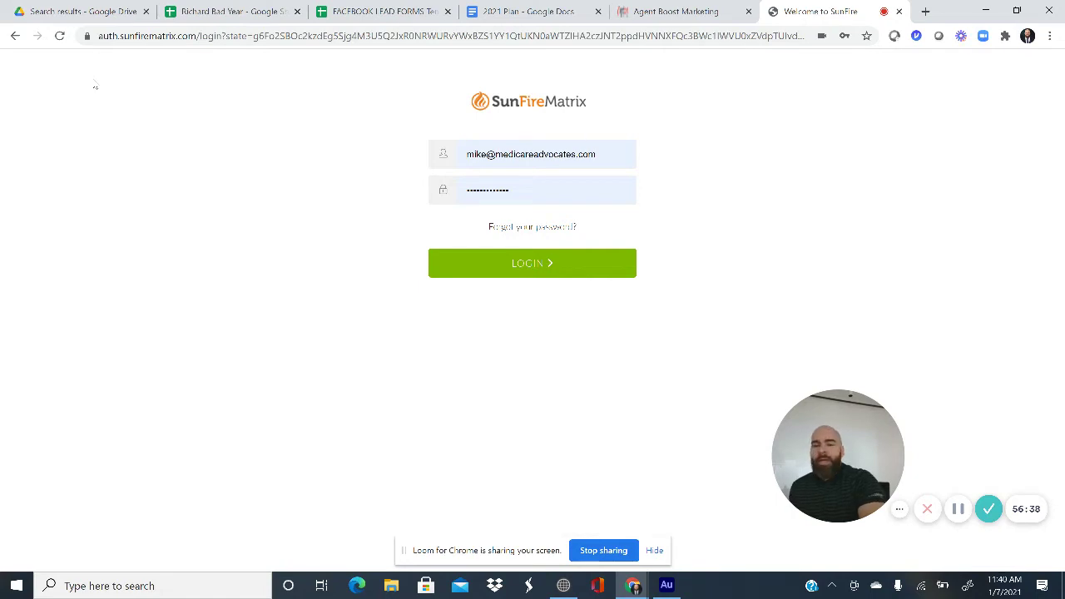
click(539, 263)
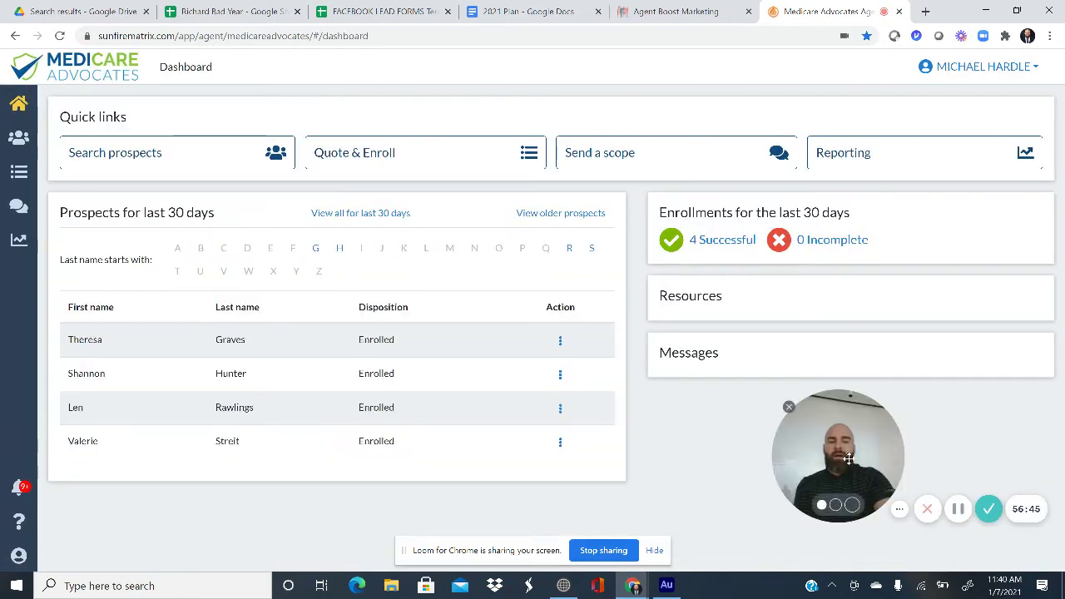
Start a Quote & Enroll plan search for ZIP code 84043 and save the customer information.
drag(848, 458, 988, 481)
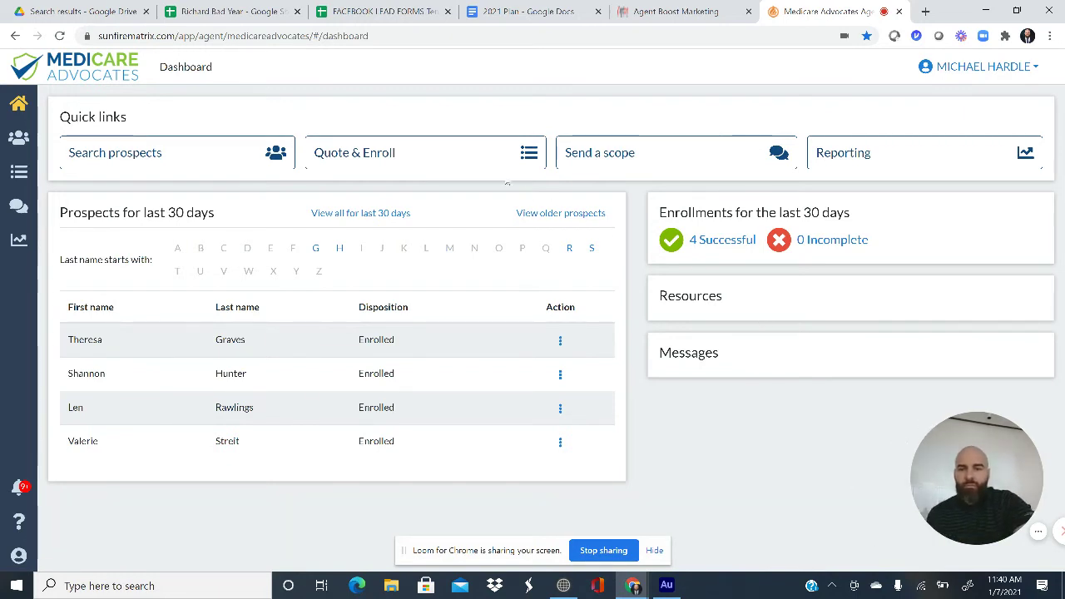
click(444, 151)
click(103, 128)
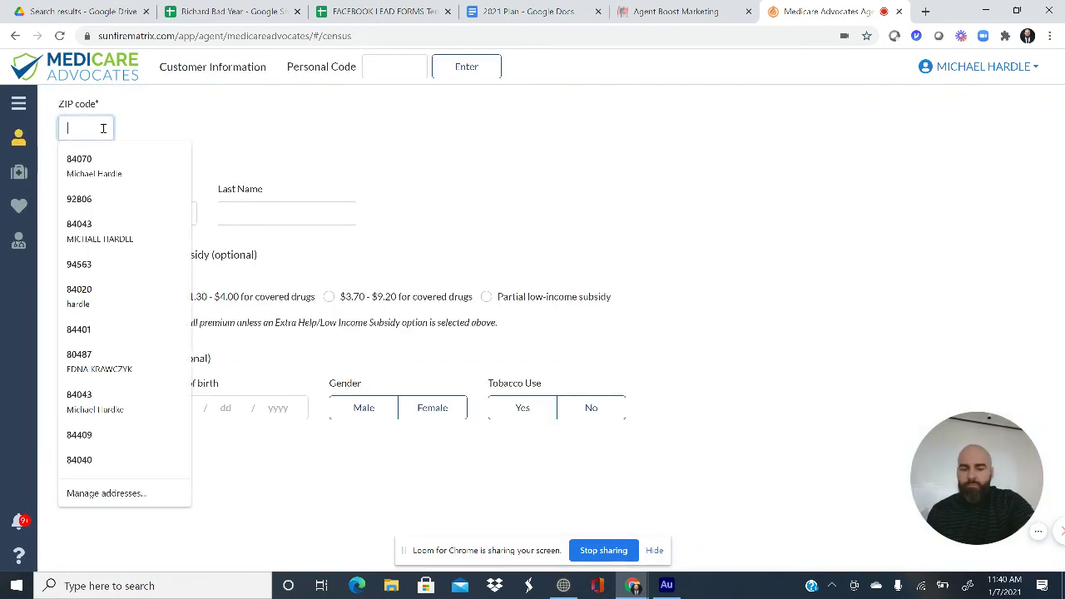
text(8404)
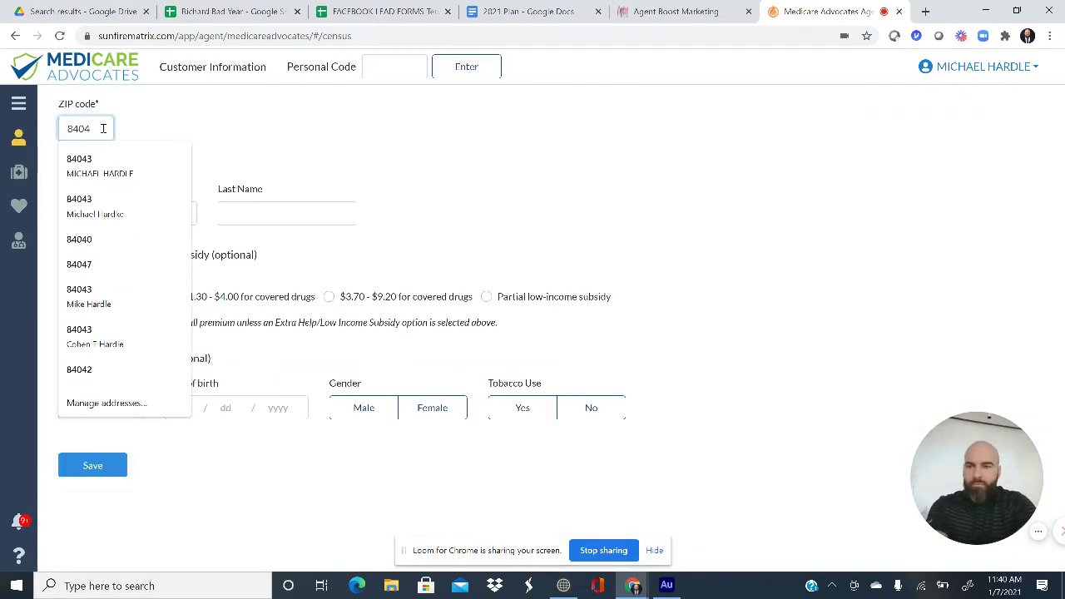
text(3)
key(Tab)
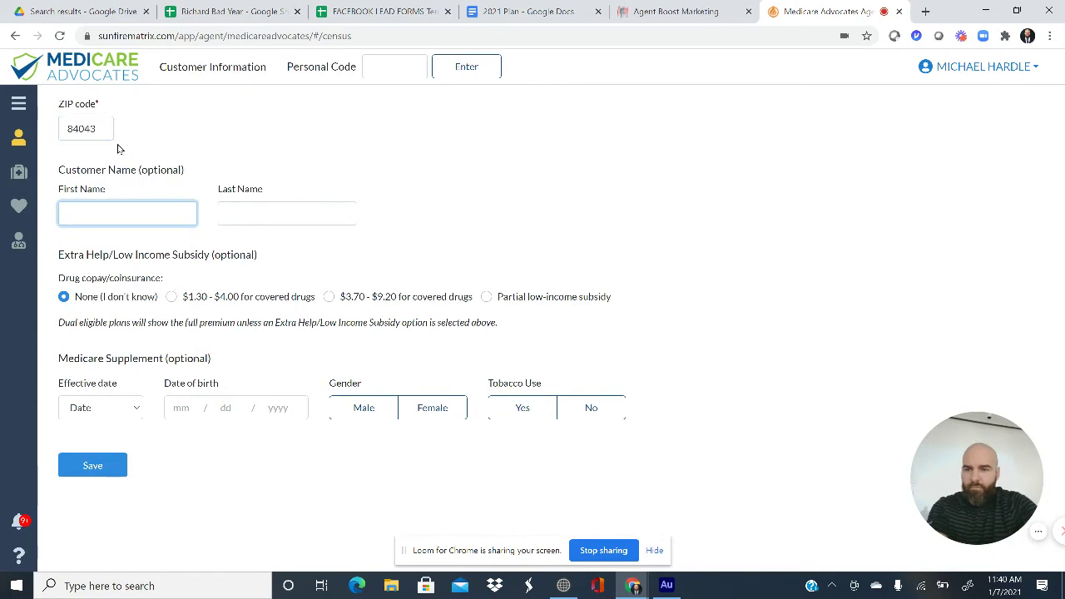
click(105, 471)
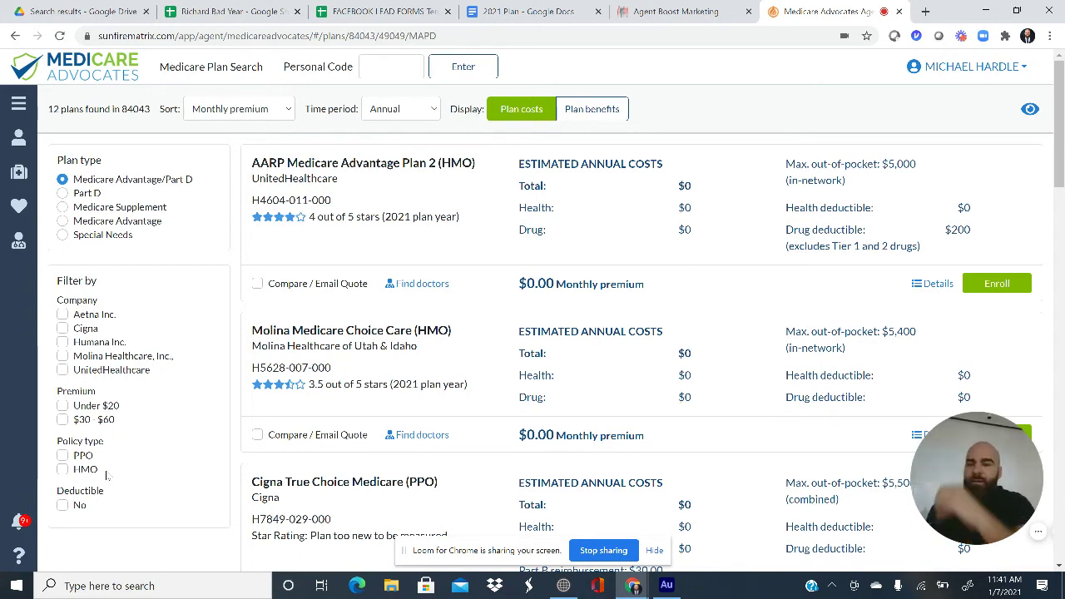
Limit the plan results to Part D and open the medication, current plan and pharmacy entry section.
click(63, 193)
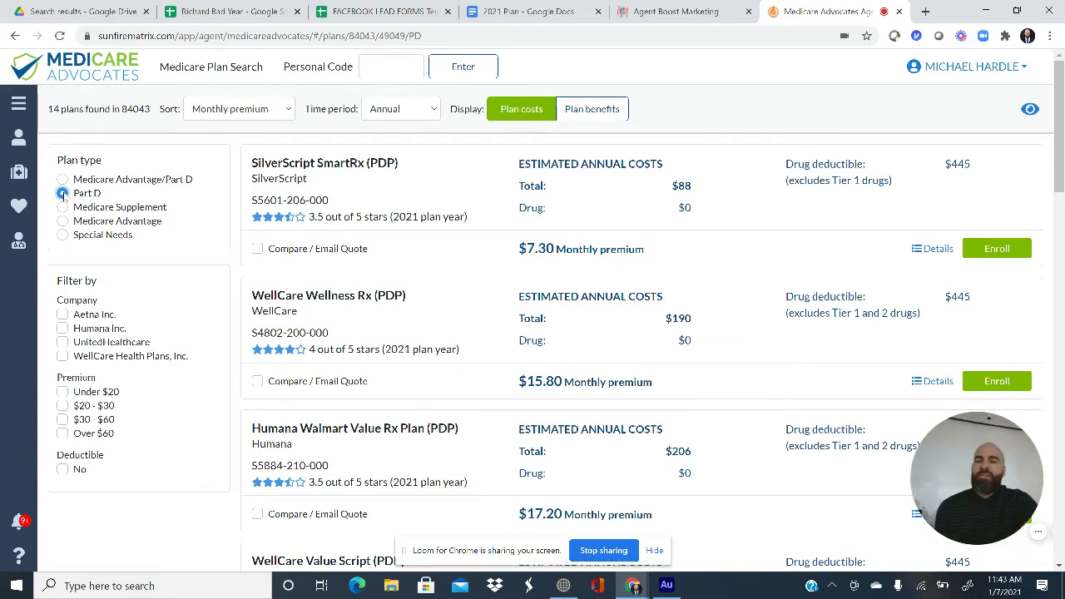
click(63, 193)
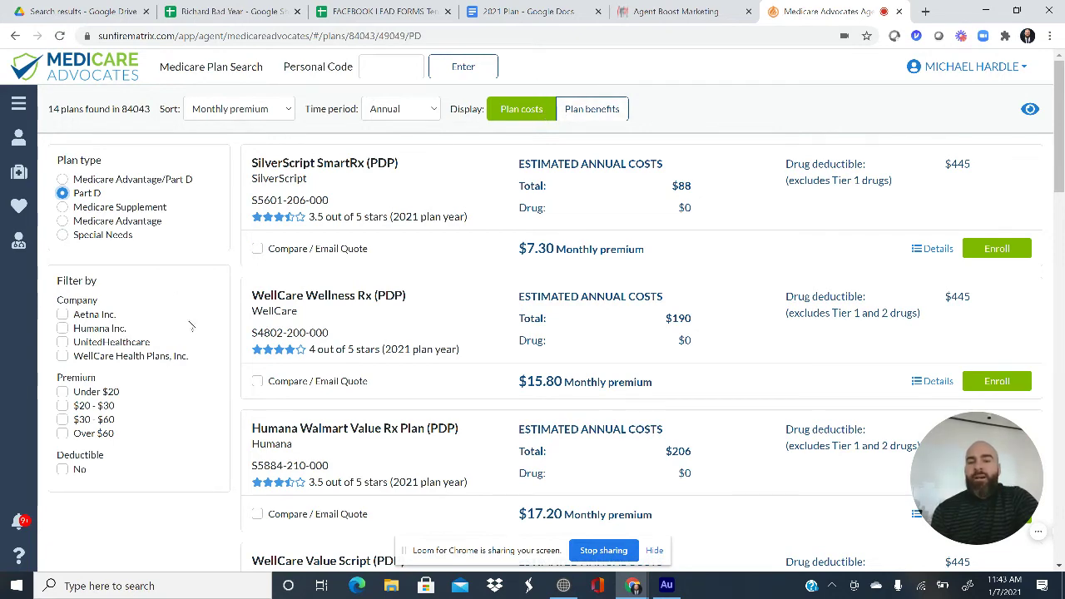
click(19, 174)
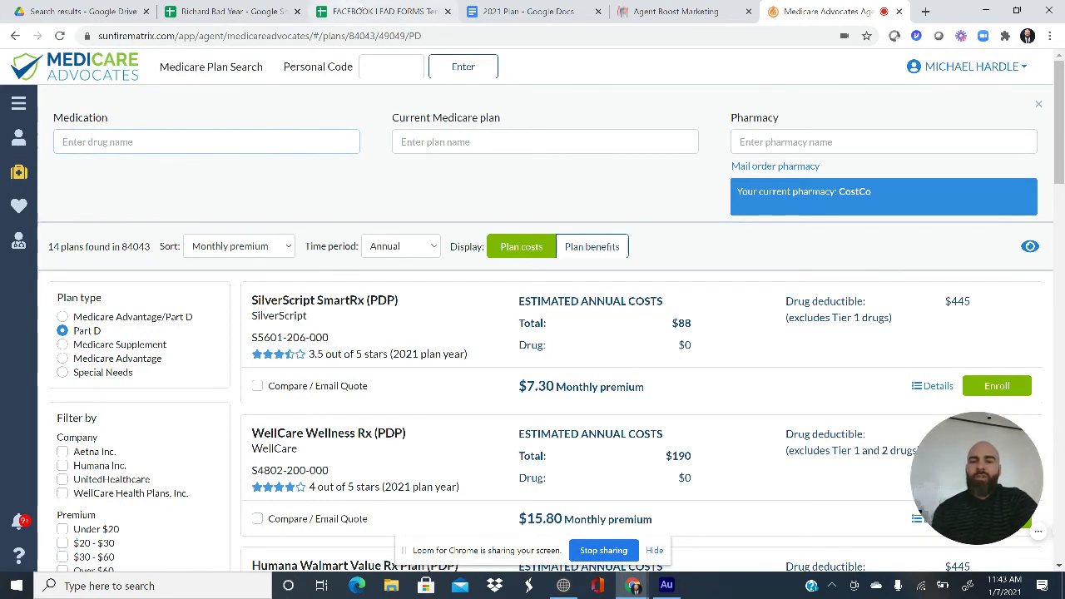
Switch to the Medicare Review spreadsheet and examine the Summary sheet's current versus proposed plan costs and estimated savings.
click(386, 10)
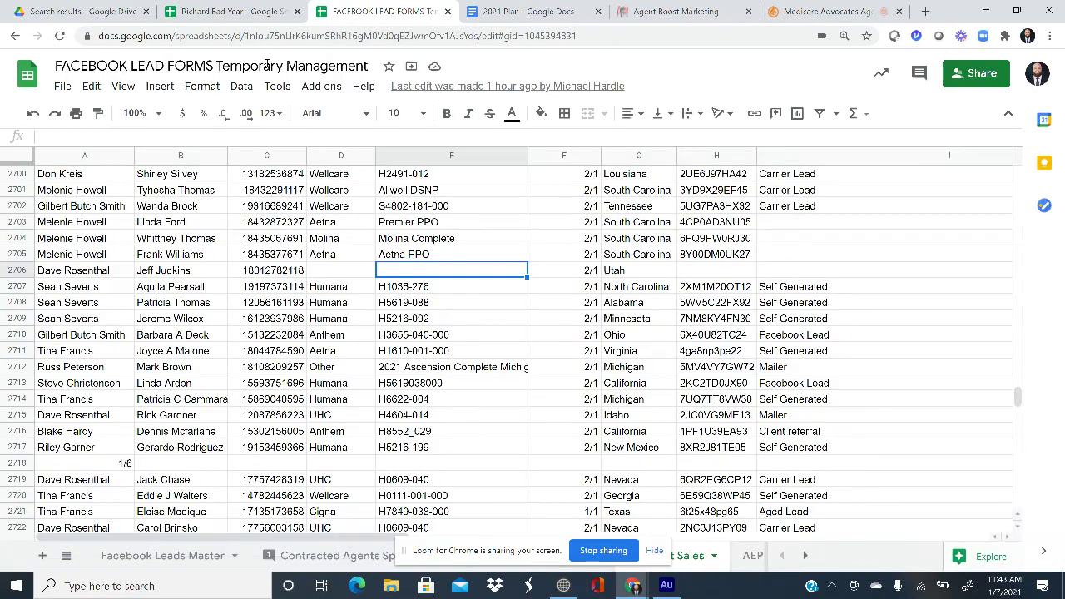
click(233, 11)
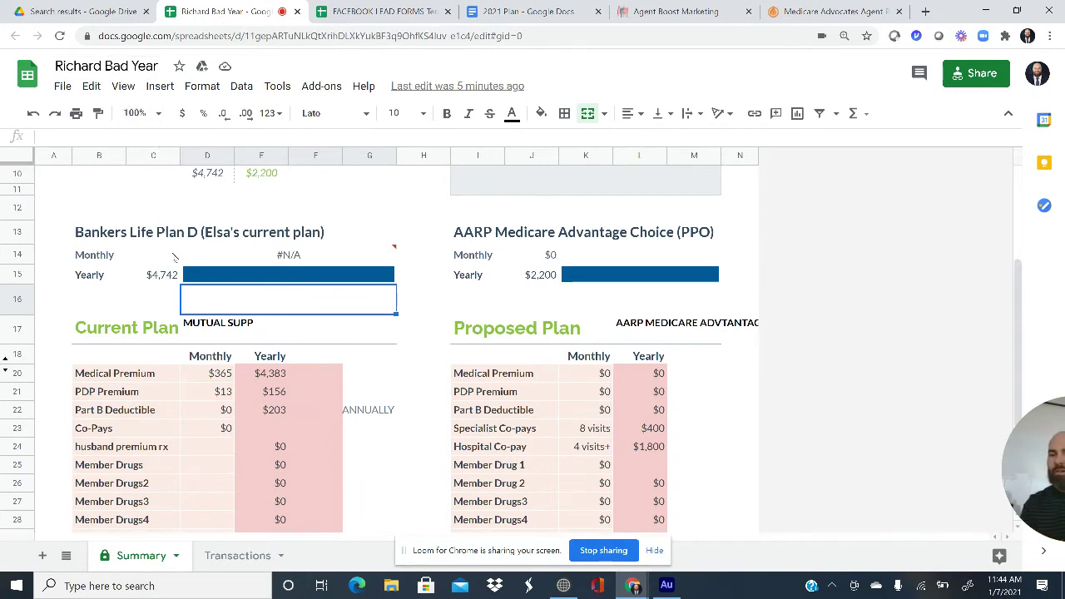
click(907, 332)
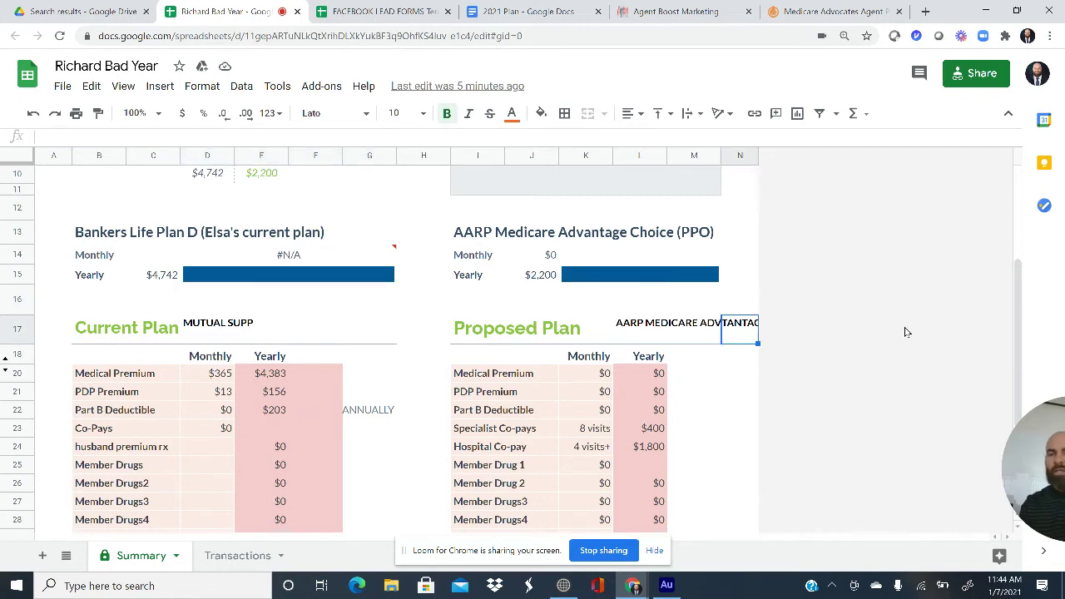
key(Up)
key(Up)
key(Up)
key(Up)
key(Up)
key(Up)
key(Up)
key(Up)
key(Up)
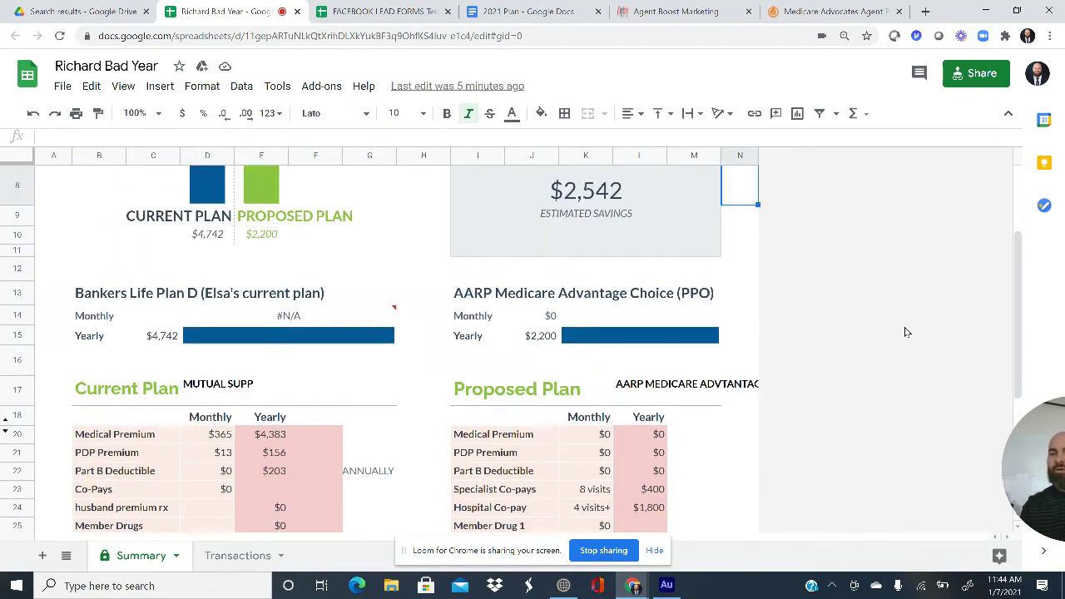
key(Up)
key(Up)
key(Down)
key(Down)
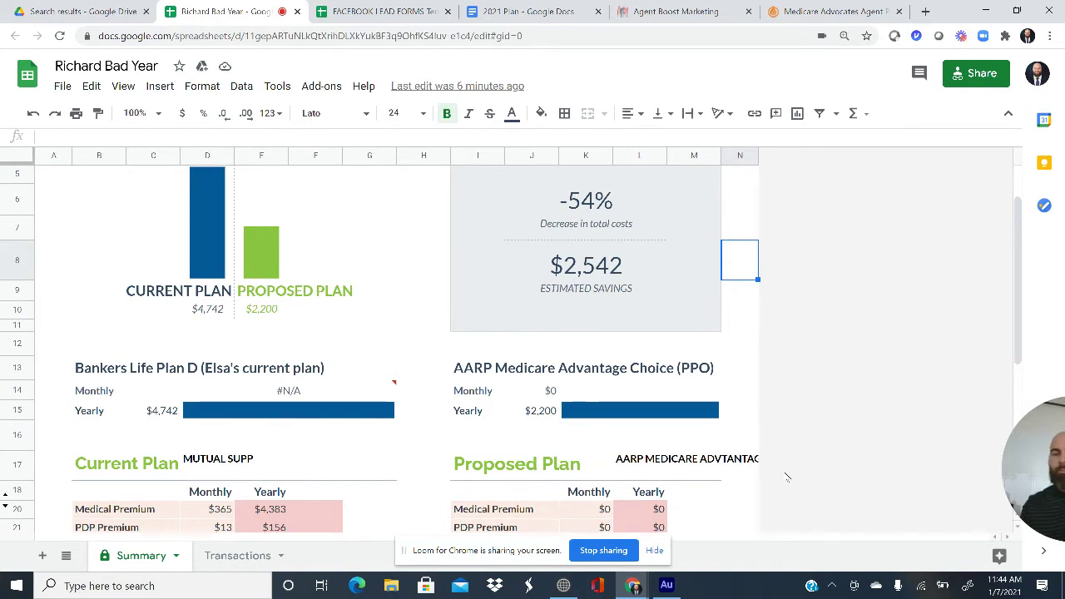
key(Down)
key(Down)
key(Down)
key(Down)
key(Down)
key(Down)
key(Down)
key(Down)
key(Down)
key(Down)
key(Down)
key(Down)
key(Down)
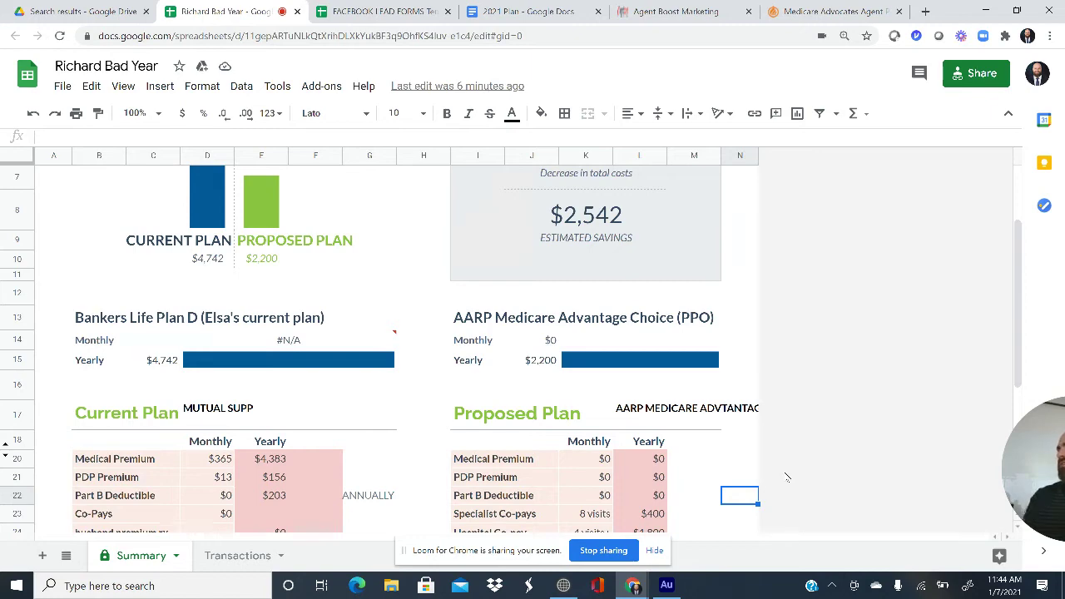
key(Up)
key(Up)
key(Up)
key(Up)
key(Up)
key(Up)
key(Up)
key(Up)
key(Up)
key(Up)
key(Up)
key(Up)
key(Up)
key(Up)
key(Up)
key(Up)
key(Up)
key(Up)
key(Up)
key(Up)
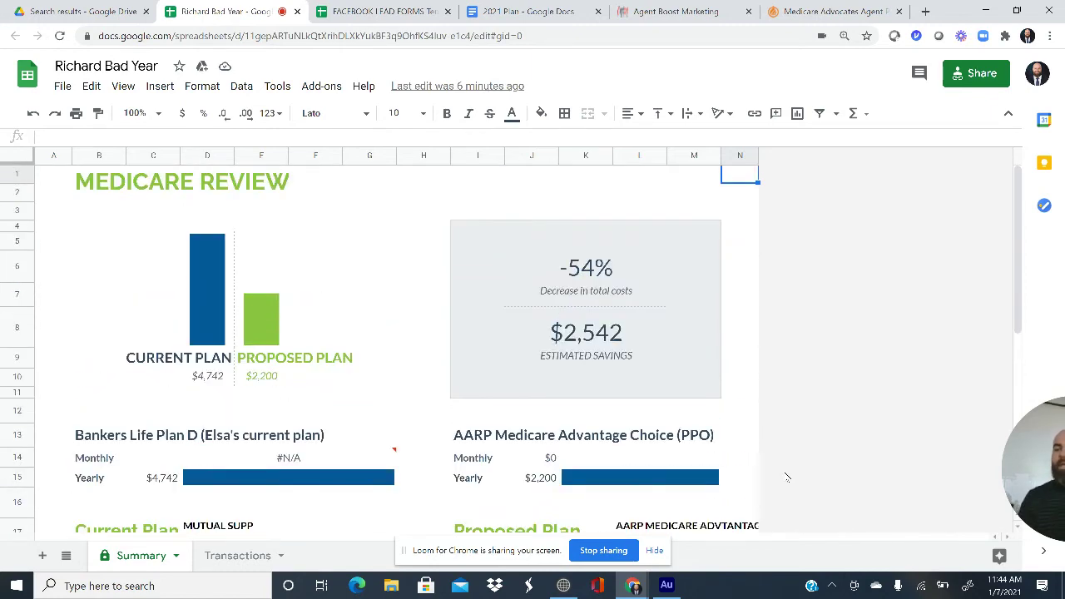
key(Down)
key(Left)
key(Left)
key(Left)
key(Left)
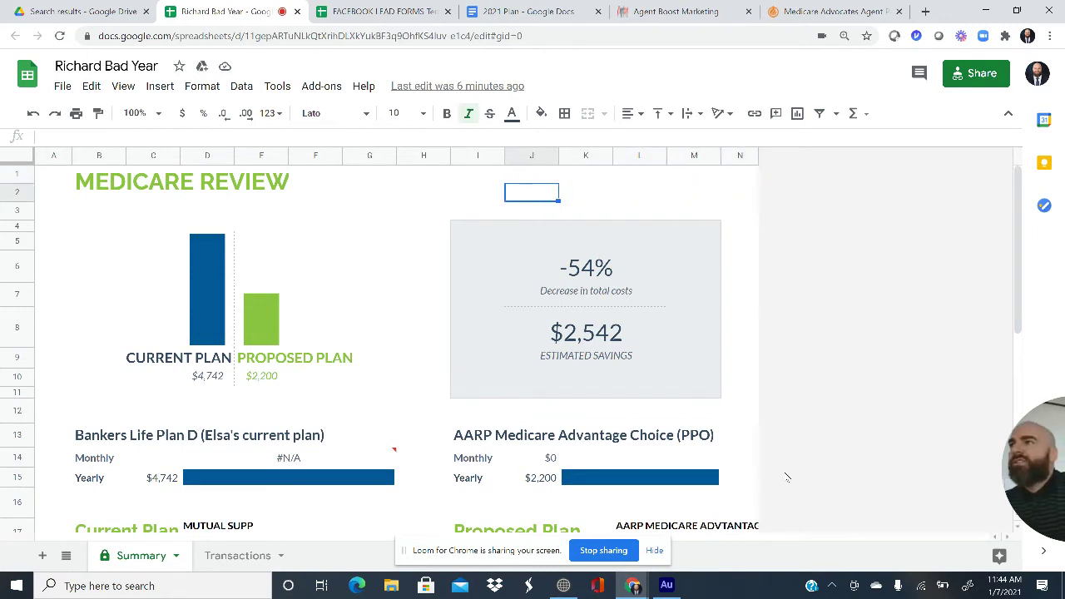
key(Left)
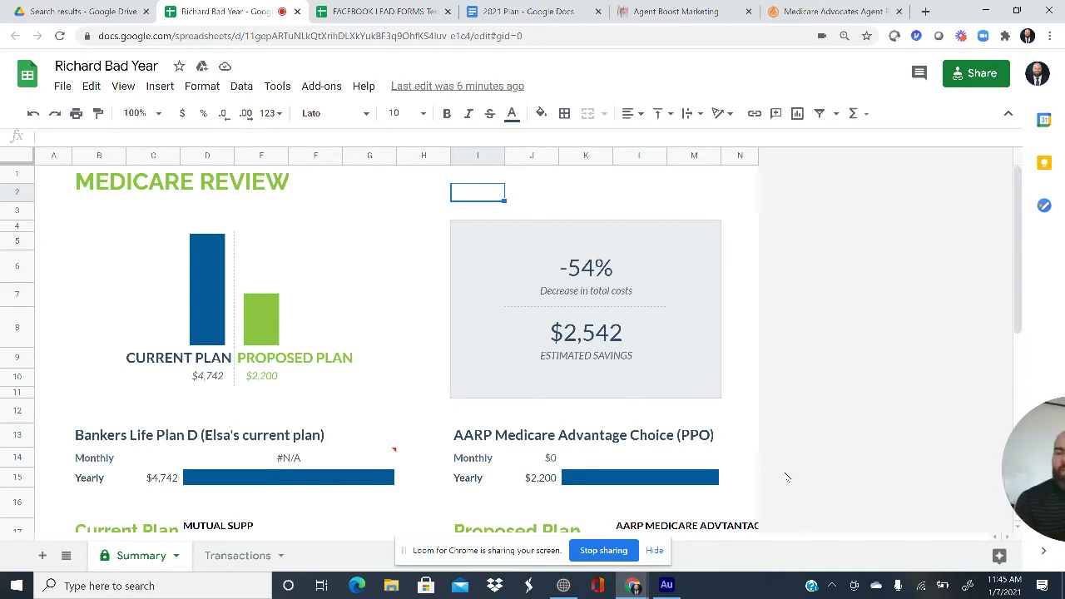
Relabel the Medical Premium row in the Current Plan table as Plan F.
key(Down)
key(Down)
key(Down)
key(Down)
key(Down)
key(Down)
key(Down)
key(Down)
key(Down)
key(Down)
key(Down)
key(Down)
key(Down)
key(Down)
key(Down)
key(Down)
key(Down)
key(Down)
key(Down)
key(Down)
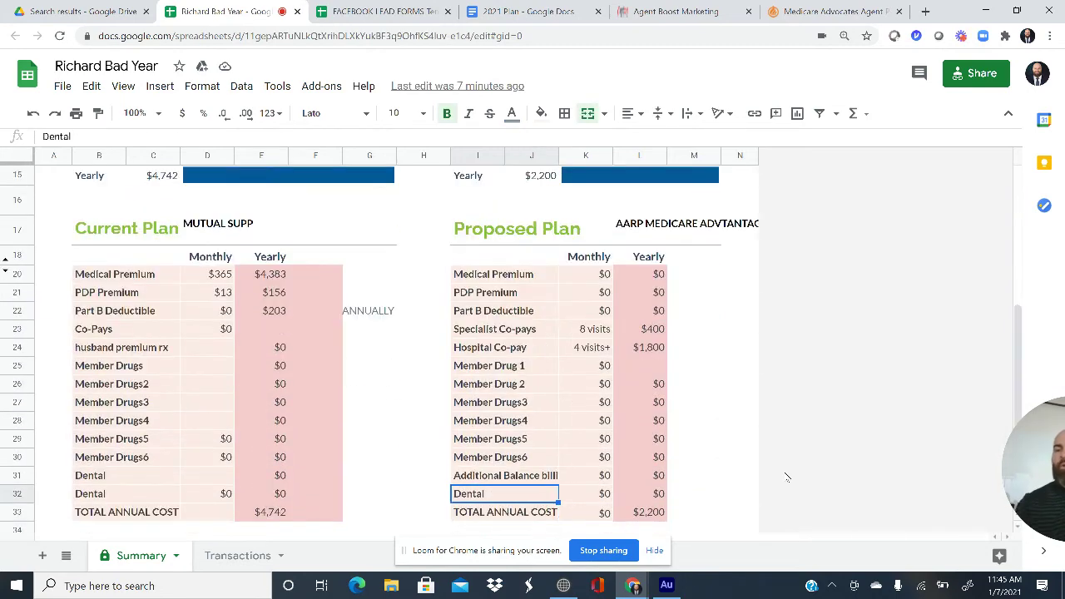
click(133, 280)
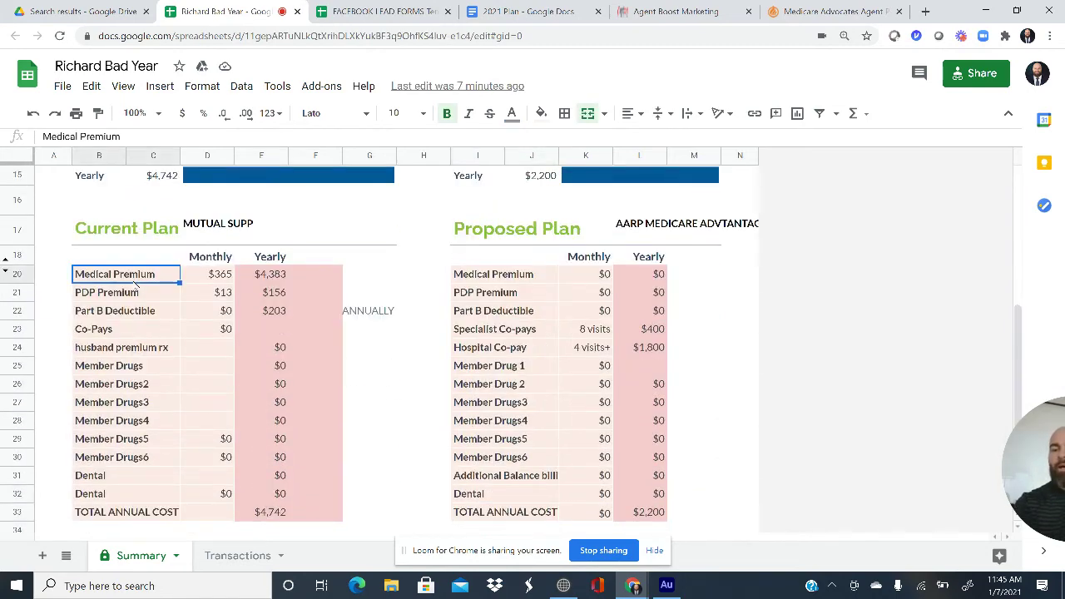
text(p.m)
key(BackSpace)
key(BackSpace)
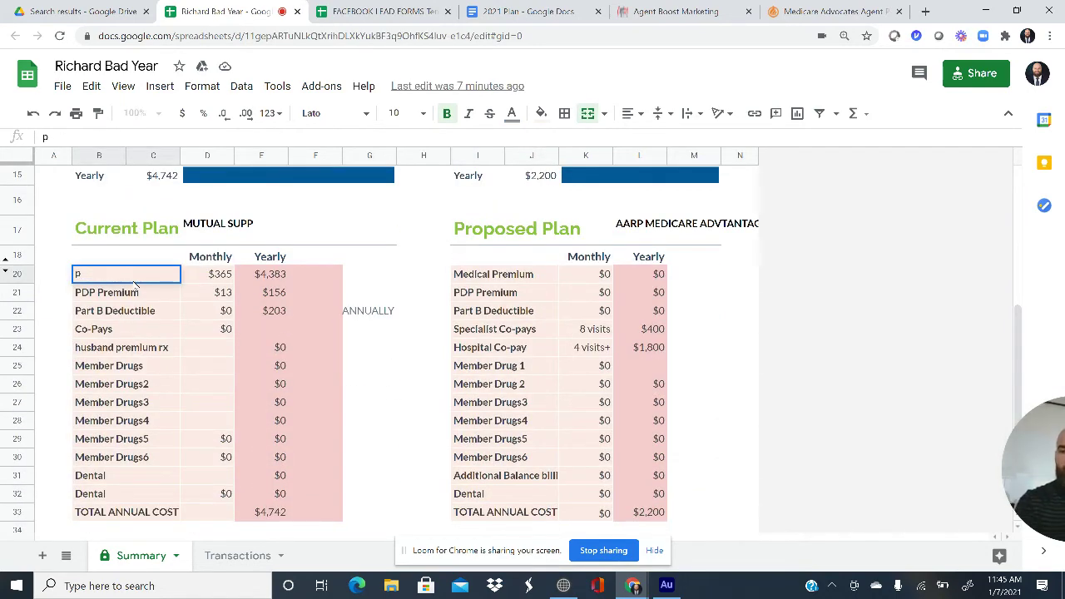
key(BackSpace)
text(PO)
key(BackSpace)
text(HAR)
key(BackSpace)
key(BackSpace)
key(BackSpace)
text(K)
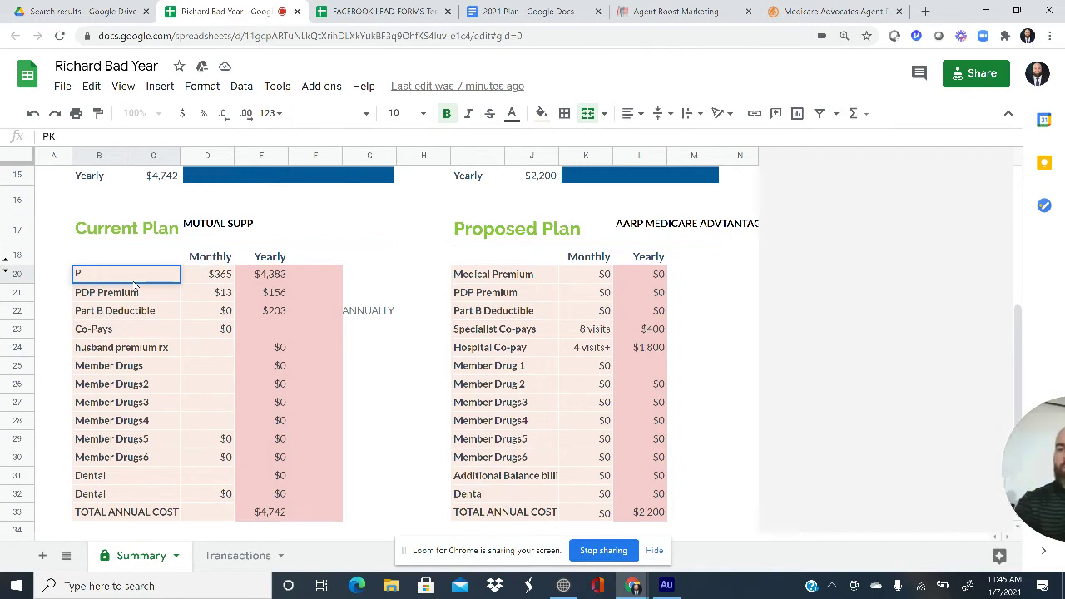
text(lan)
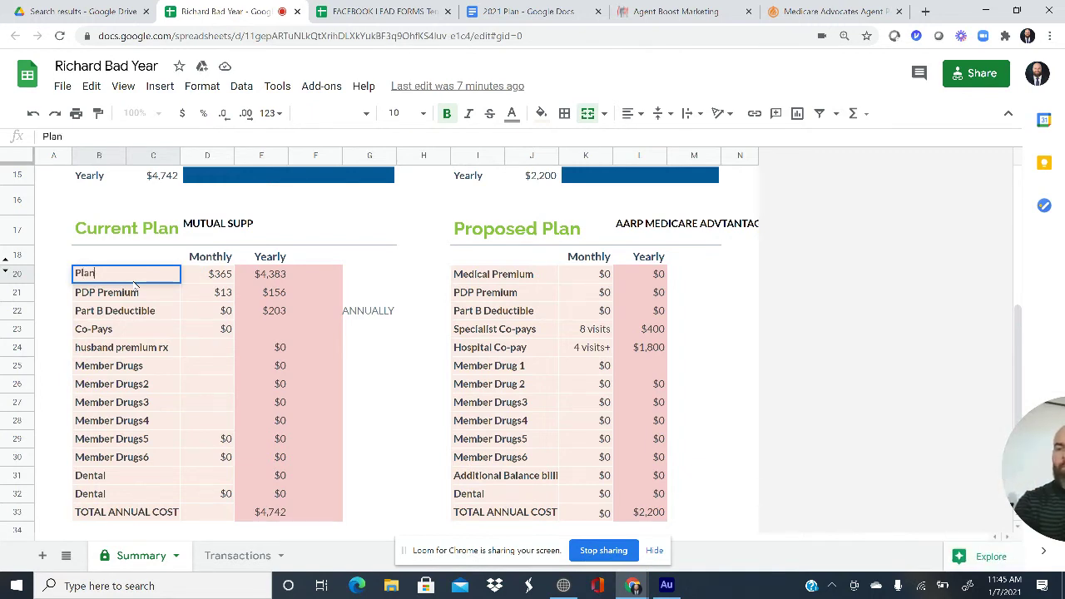
text( F)
key(Tab)
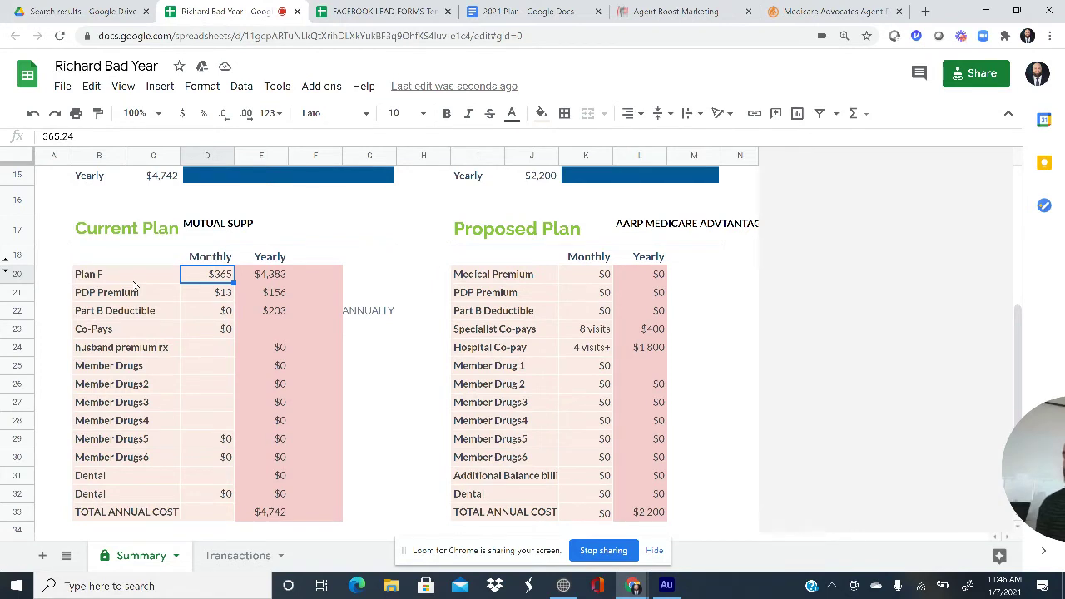
Set the Plan F monthly cost in the Current Plan table to 199.
text(19)
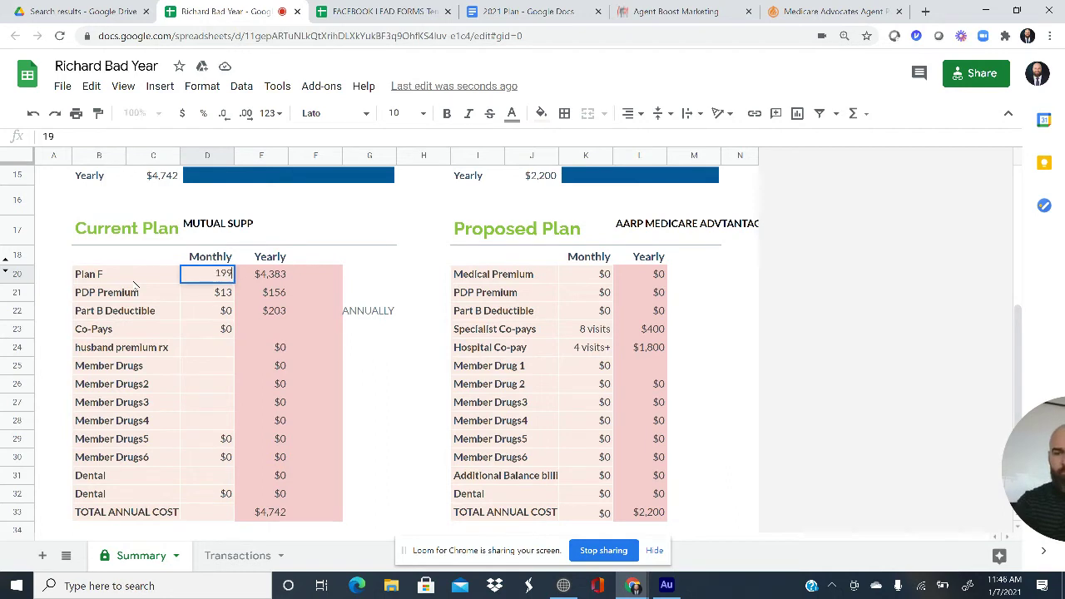
text(9)
key(Return)
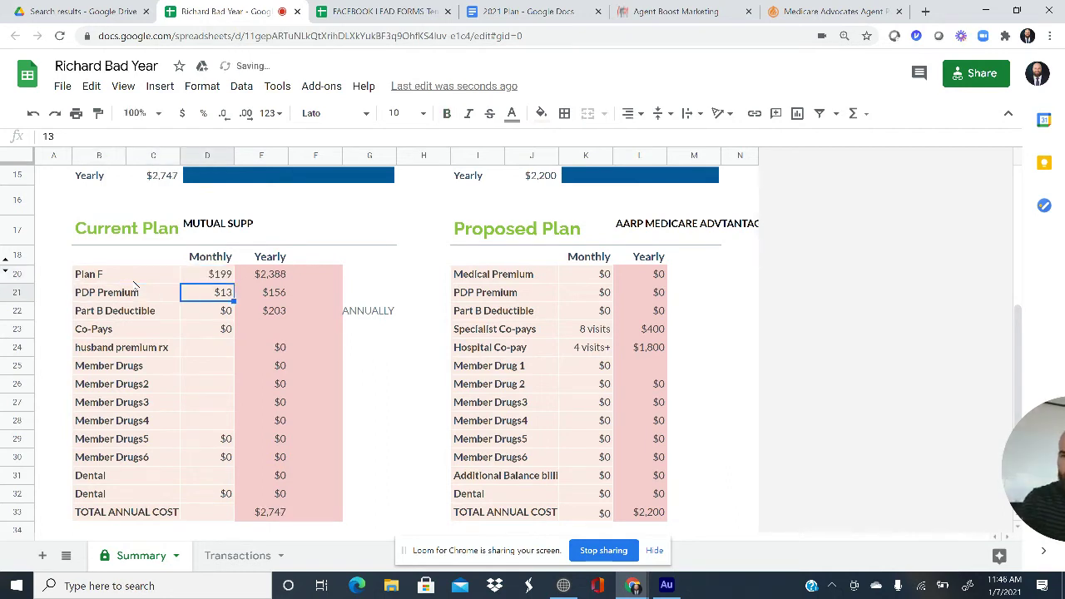
Switch to the SunFire quotes and review the monthly premiums and drug deductibles of the listed Part D plans.
click(676, 11)
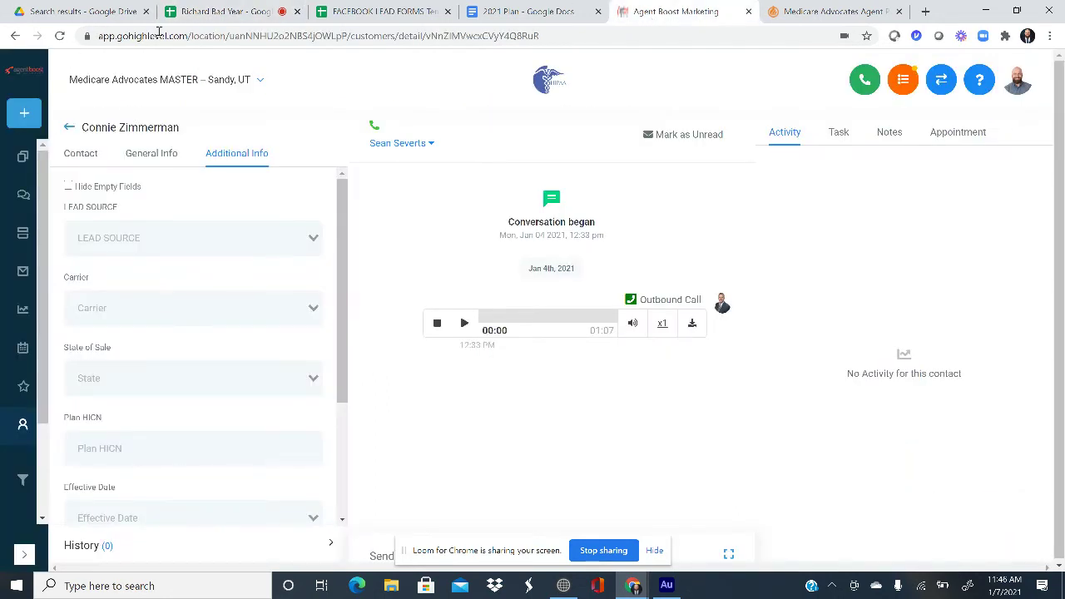
click(795, 10)
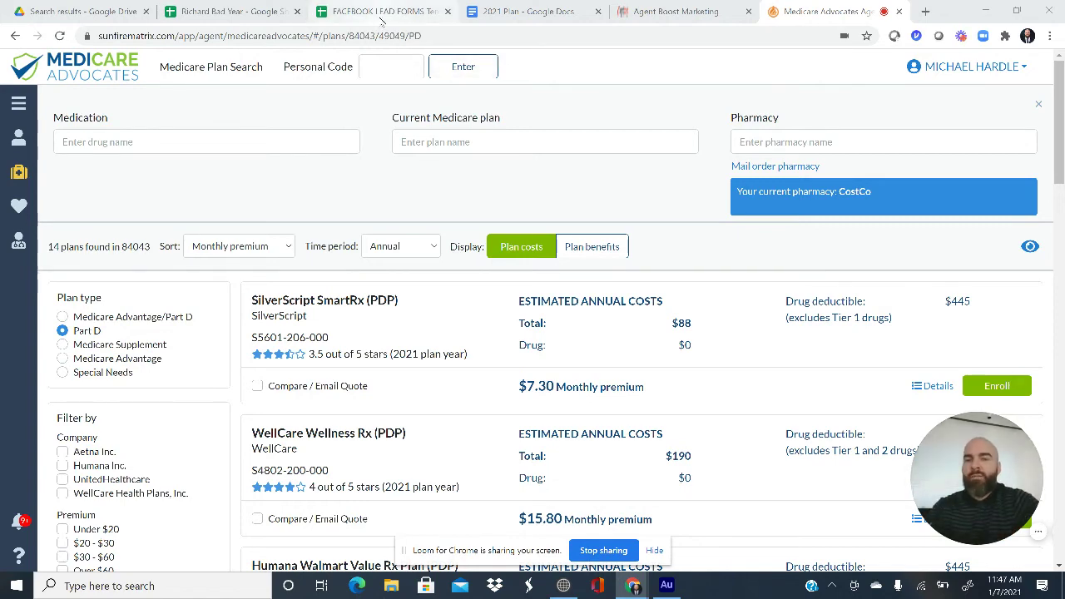
click(280, 19)
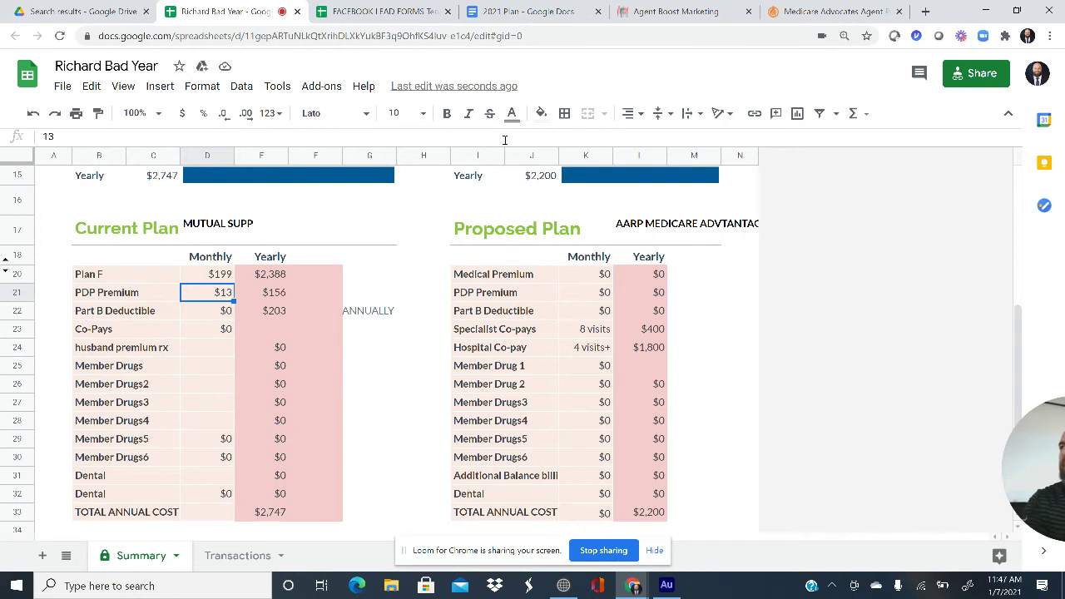
click(811, 14)
scroll(549, 333, down, 2)
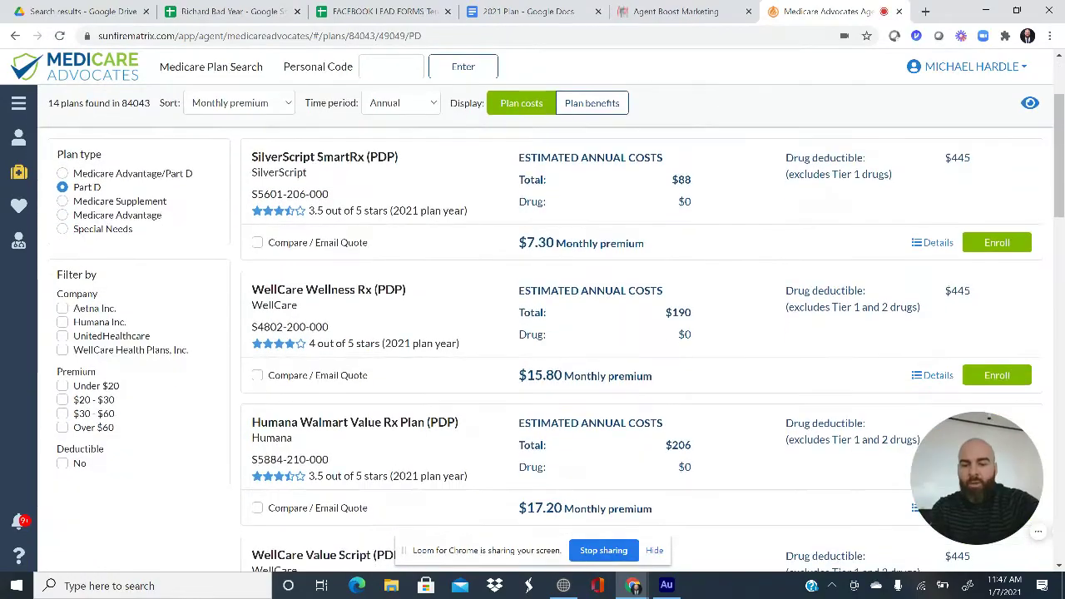
scroll(549, 333, down, 8)
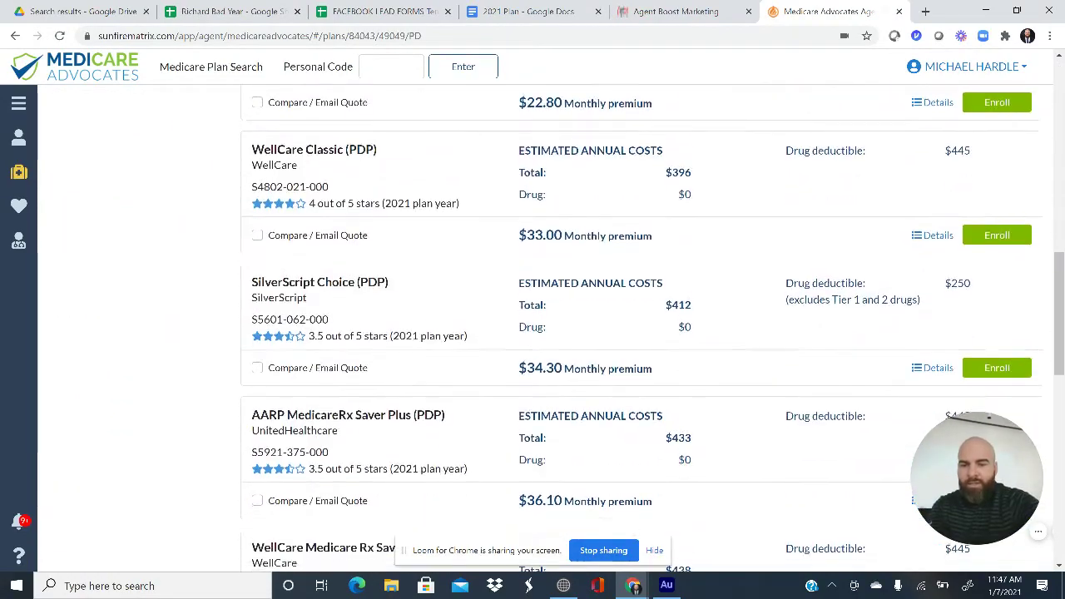
scroll(317, 377, down, 1)
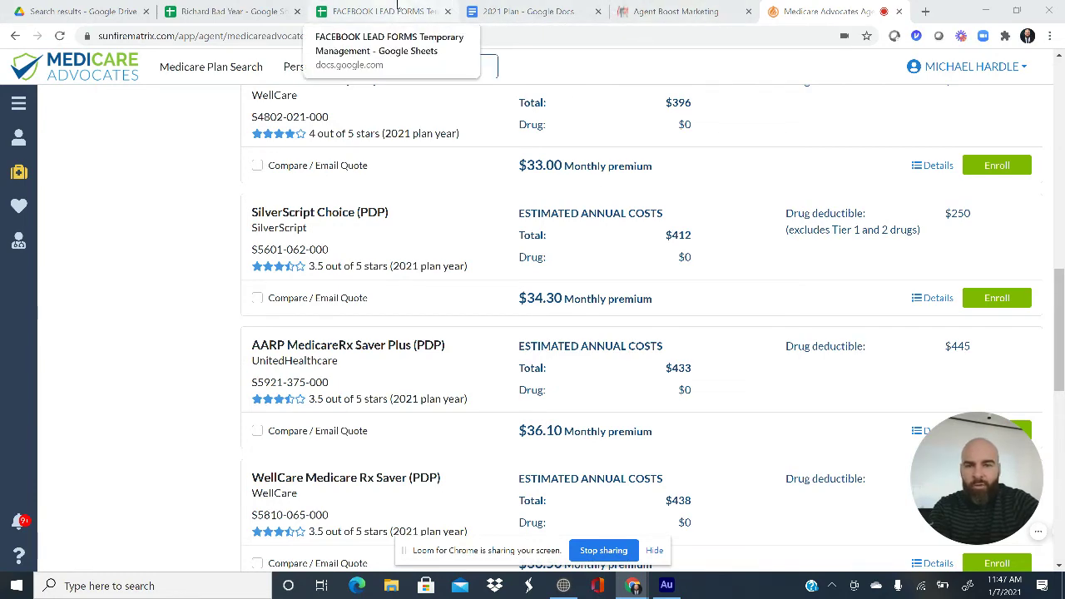
Switch to the Medicare Review spreadsheet and set the PDP Premium monthly cost in the Current Plan table to 36.1.
click(232, 11)
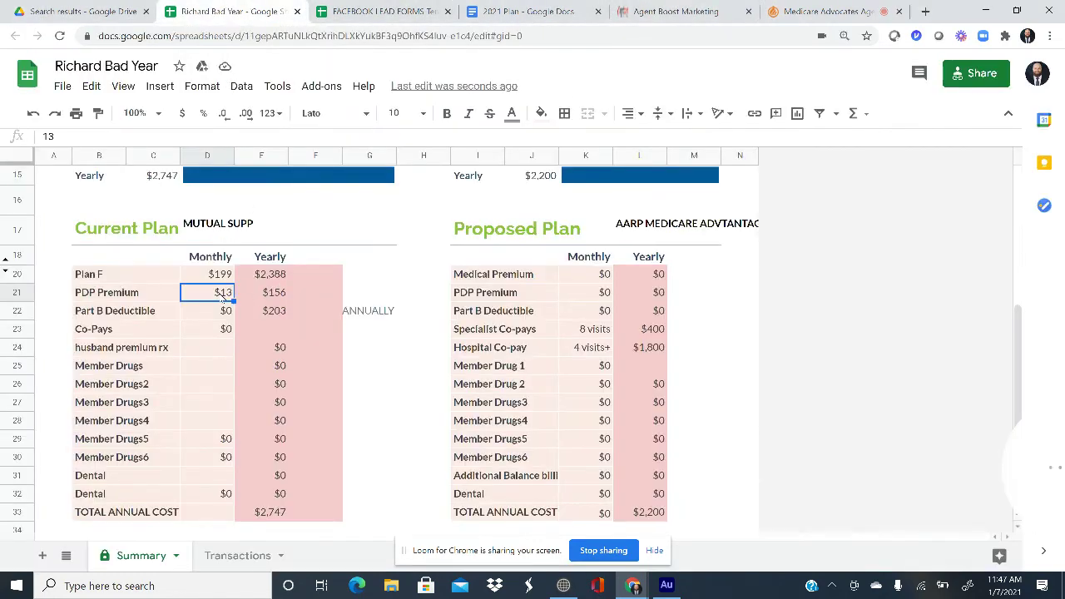
text(36.1)
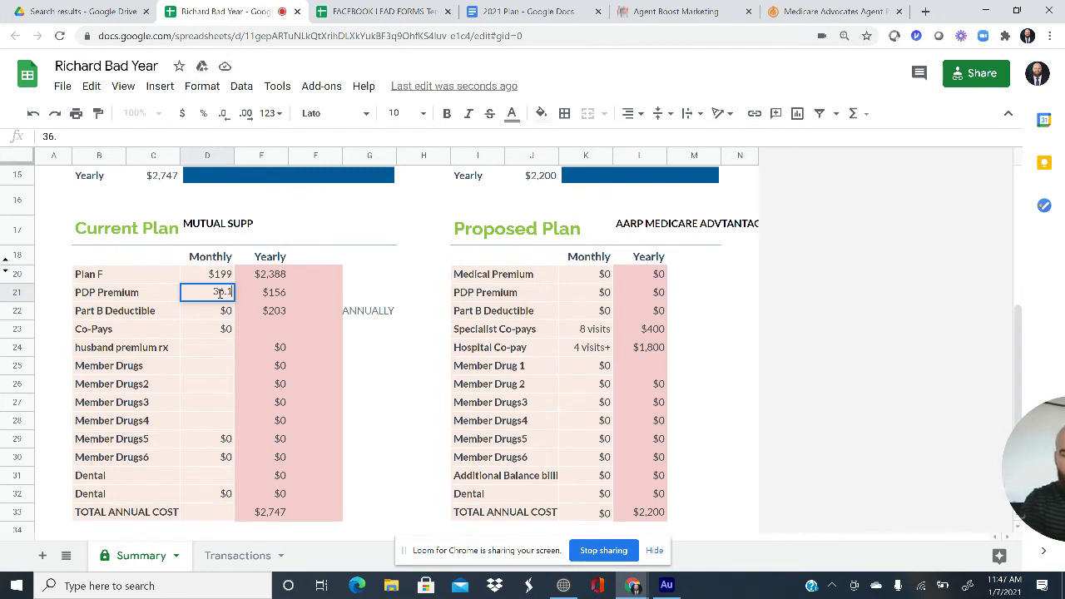
key(Left)
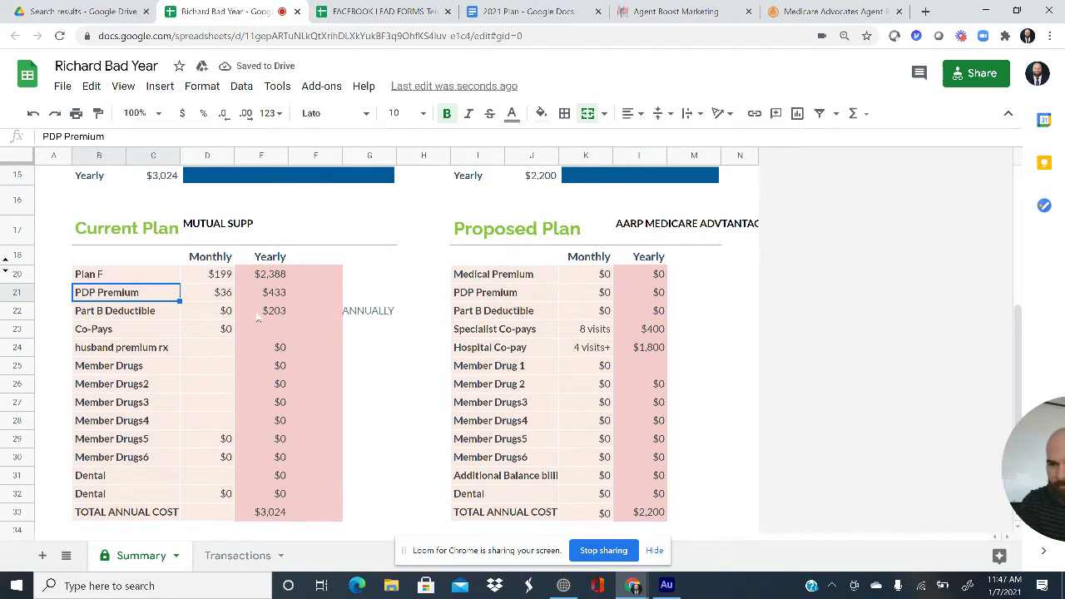
Relabel the husband premium rx row in the Current Plan table as Drug Deductible.
click(157, 350)
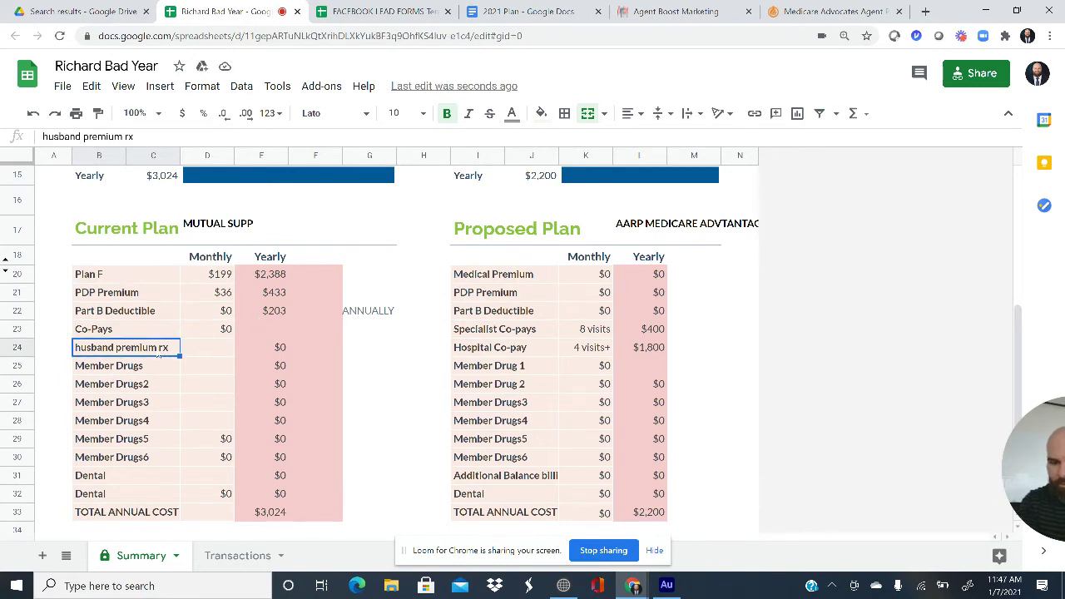
text(Drug De)
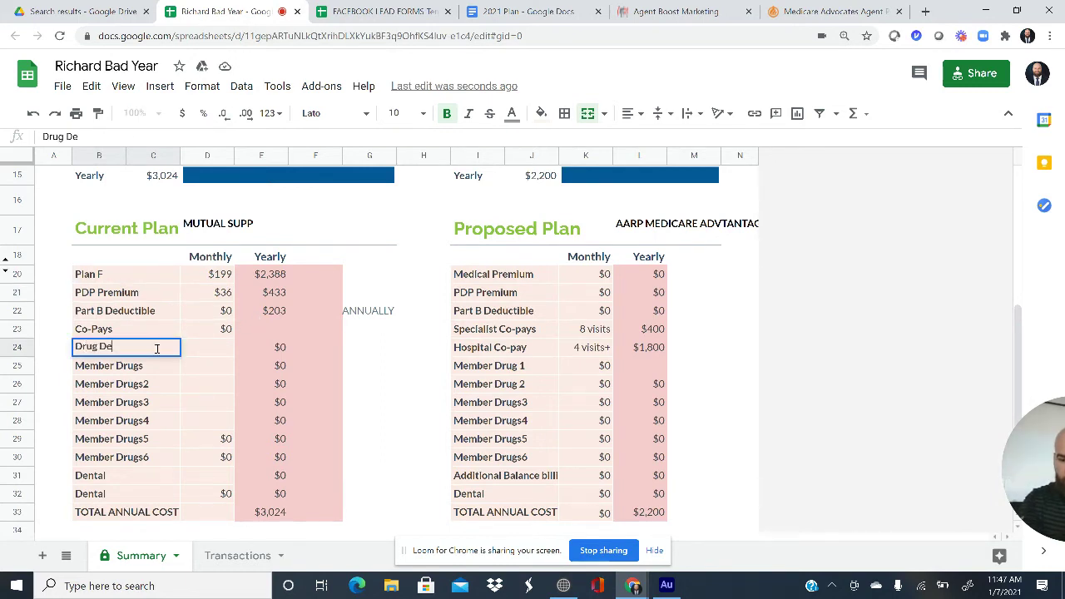
text(ductib)
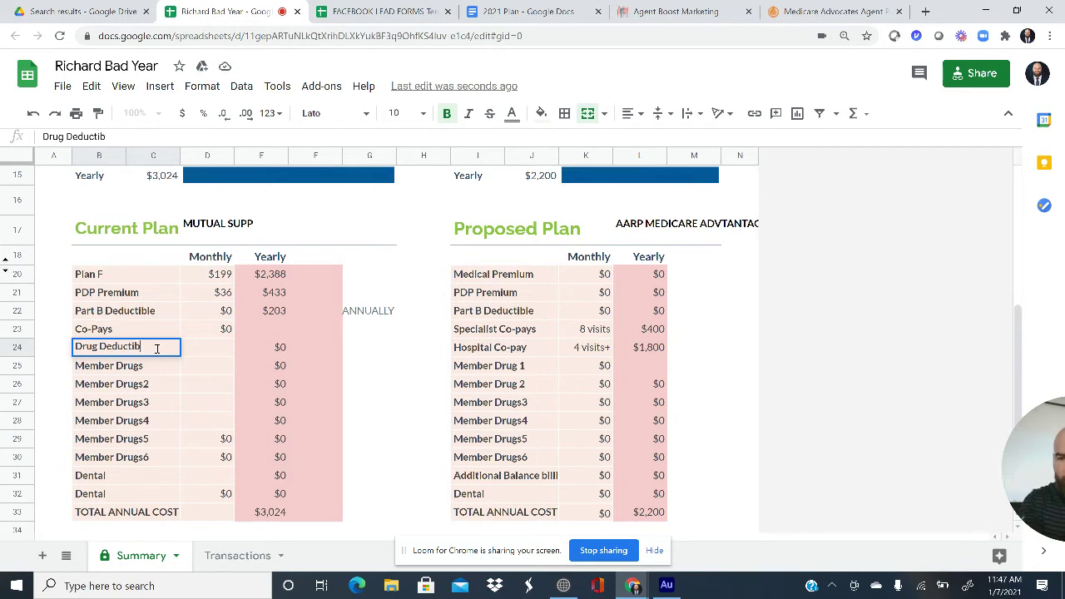
text(le)
key(Tab)
Set the Drug Deductible's yearly cost in the Current Plan table to 445, accepting the edit to the protected range.
key(Tab)
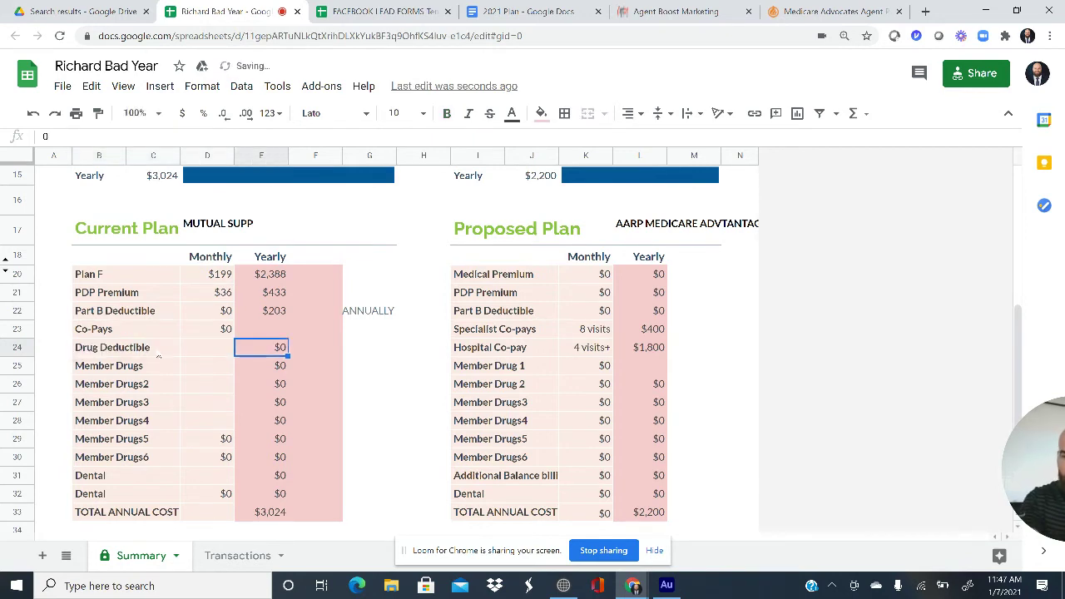
text(4)
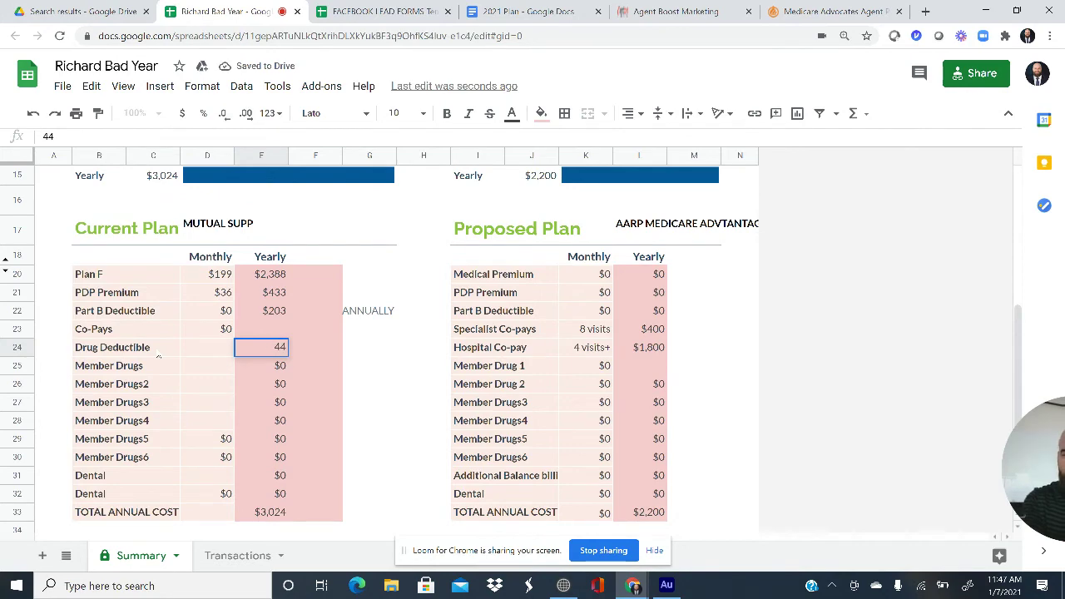
text(355)
key(Return)
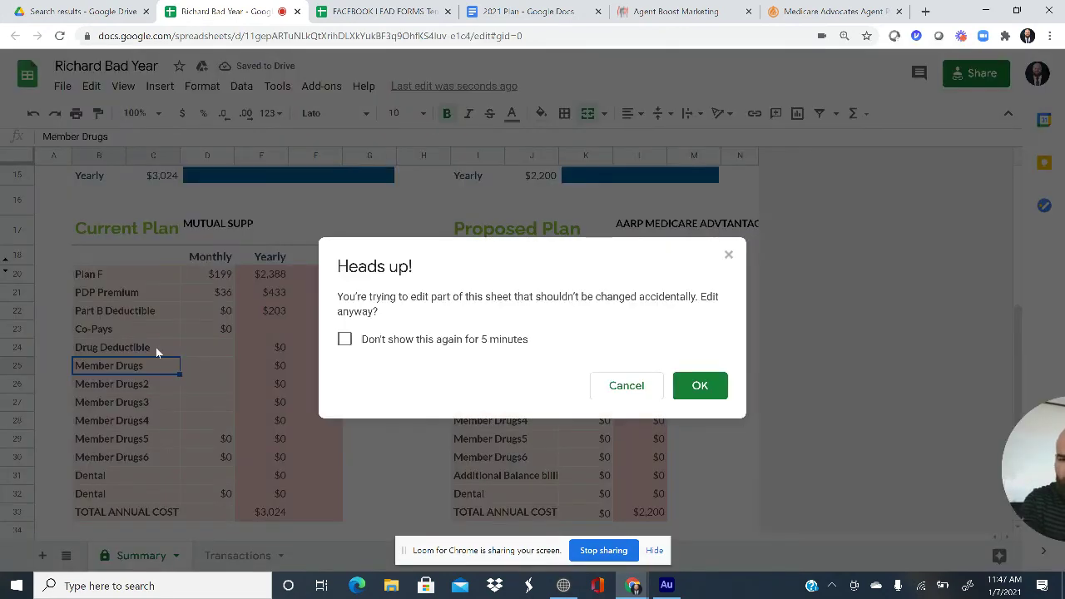
click(699, 386)
Clear the yearly Part B Deductible amount in the Current Plan table, accepting the edit to the protected range.
click(267, 326)
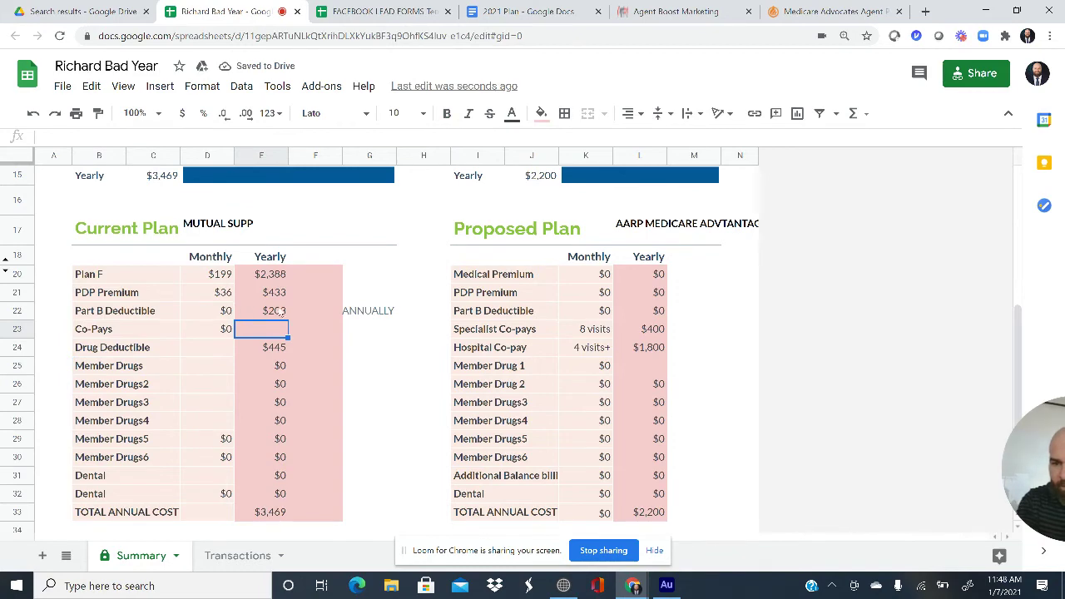
click(269, 312)
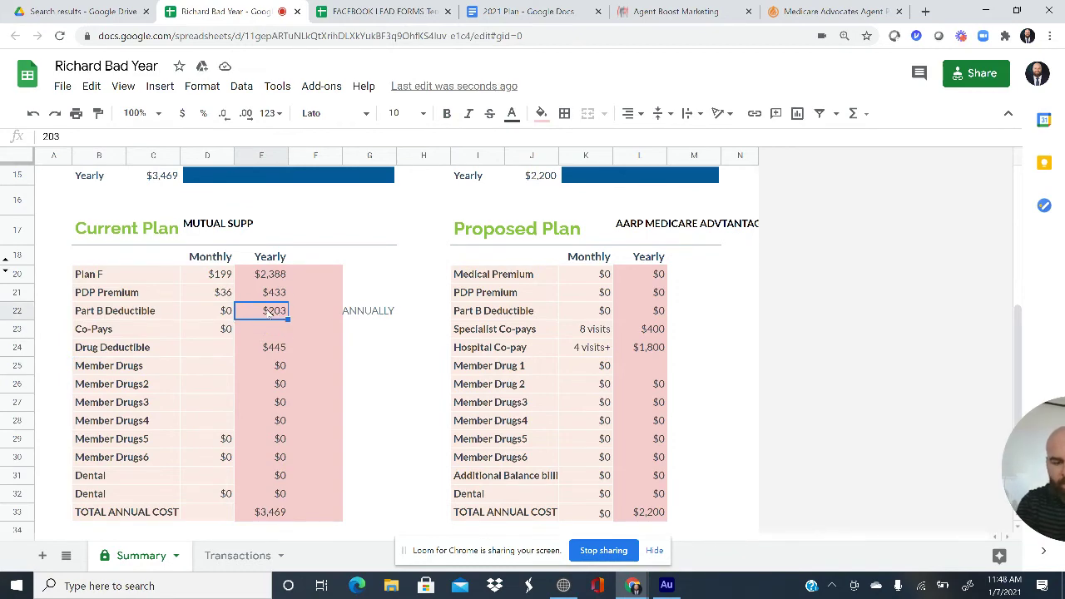
key(Delete)
click(698, 385)
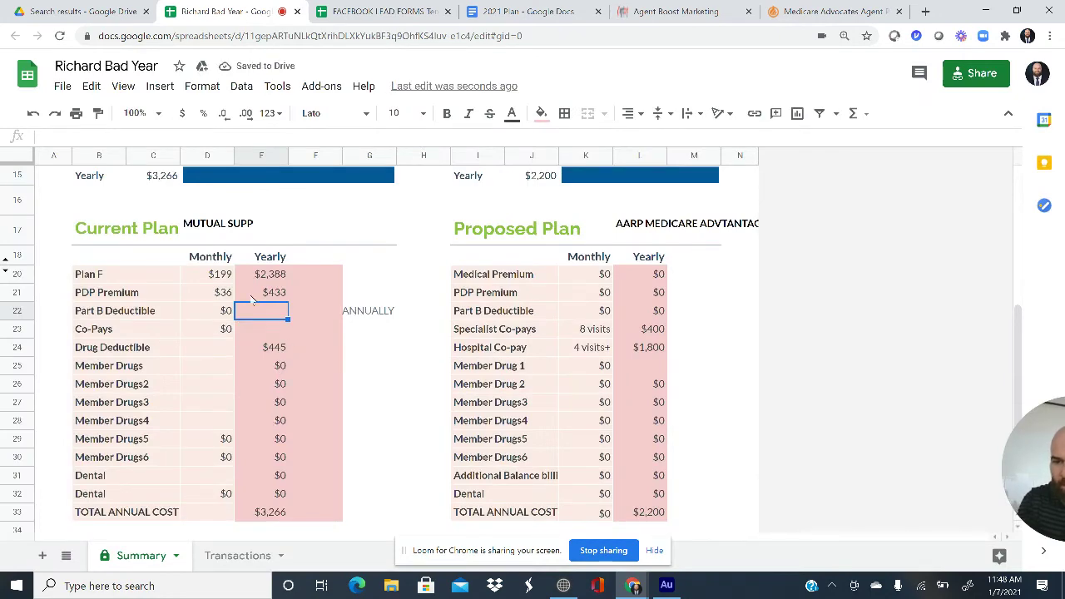
Switch to the SunFire quotes and open the medication, current plan and pharmacy entry section above the Part D results.
key(alt+Tab)
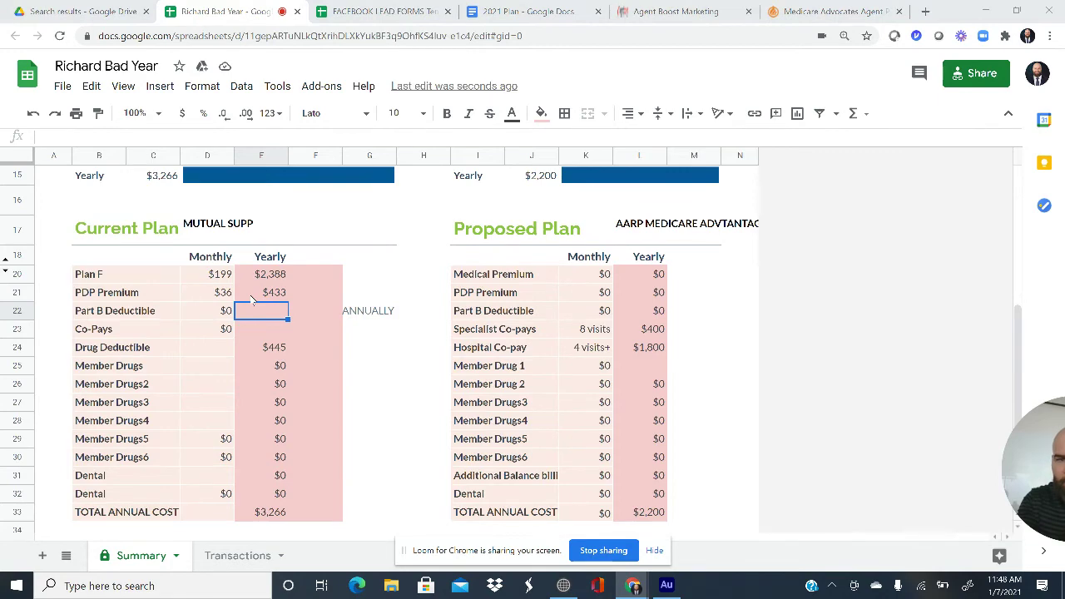
click(806, 19)
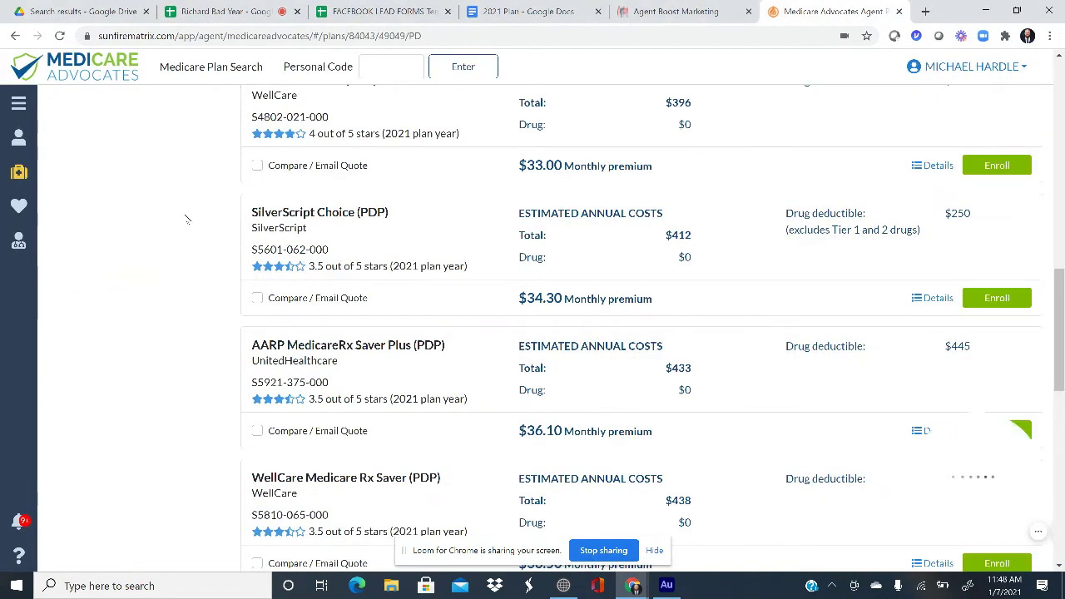
click(19, 175)
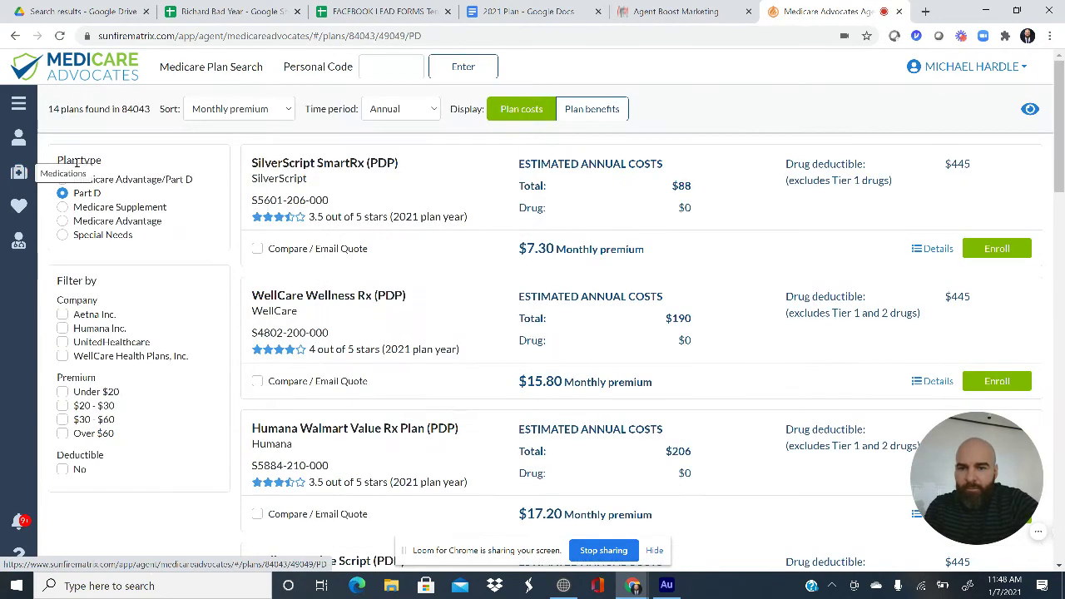
click(19, 175)
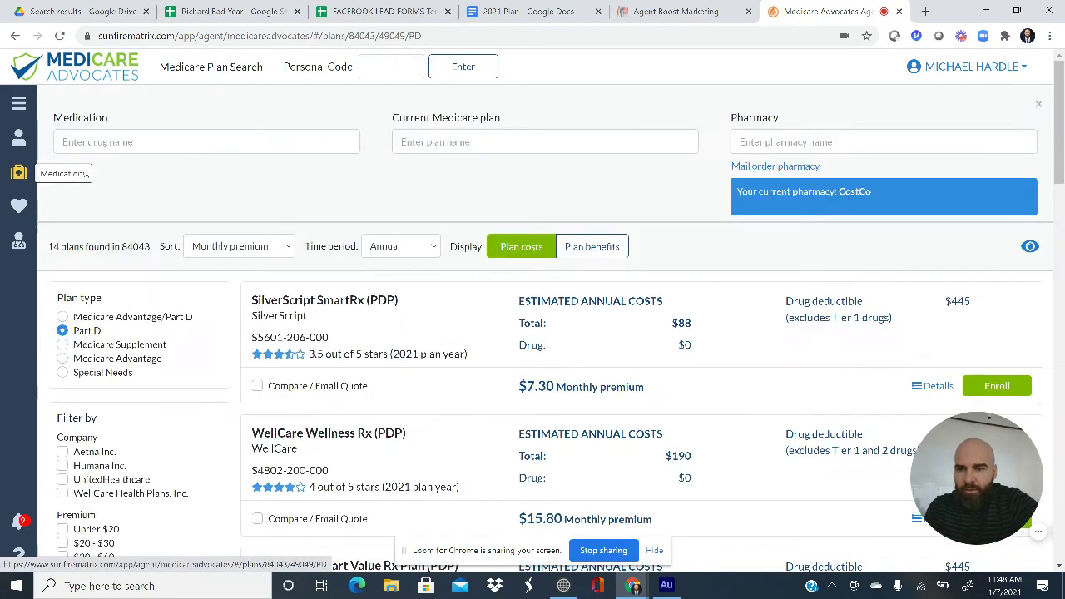
Add Xarelto TAB 15MG to the medications with a quantity of 30 per refill every month.
click(160, 140)
text(xare)
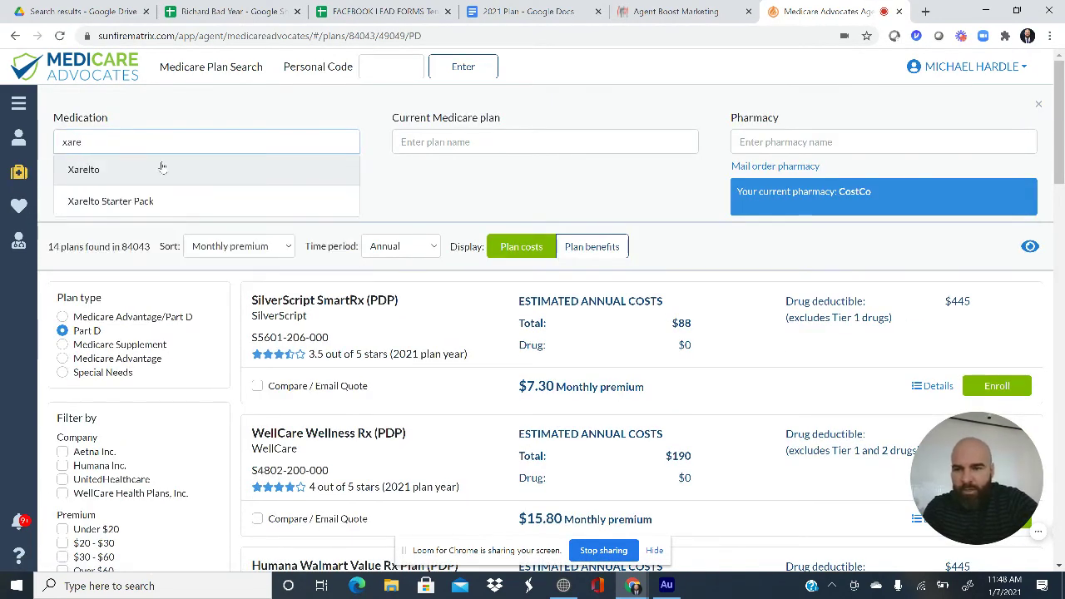
click(162, 168)
click(421, 240)
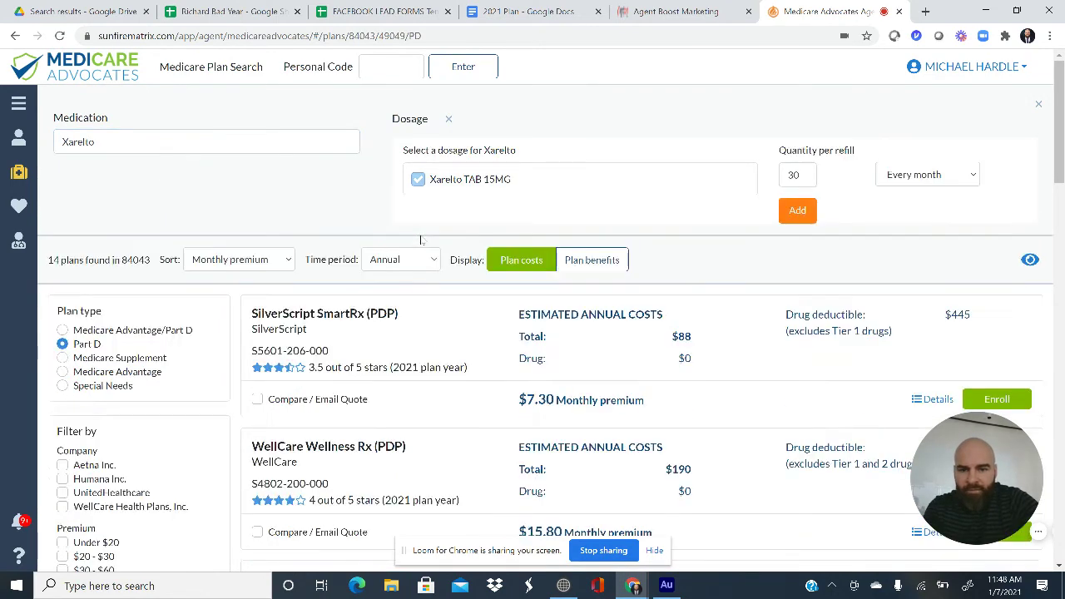
click(797, 211)
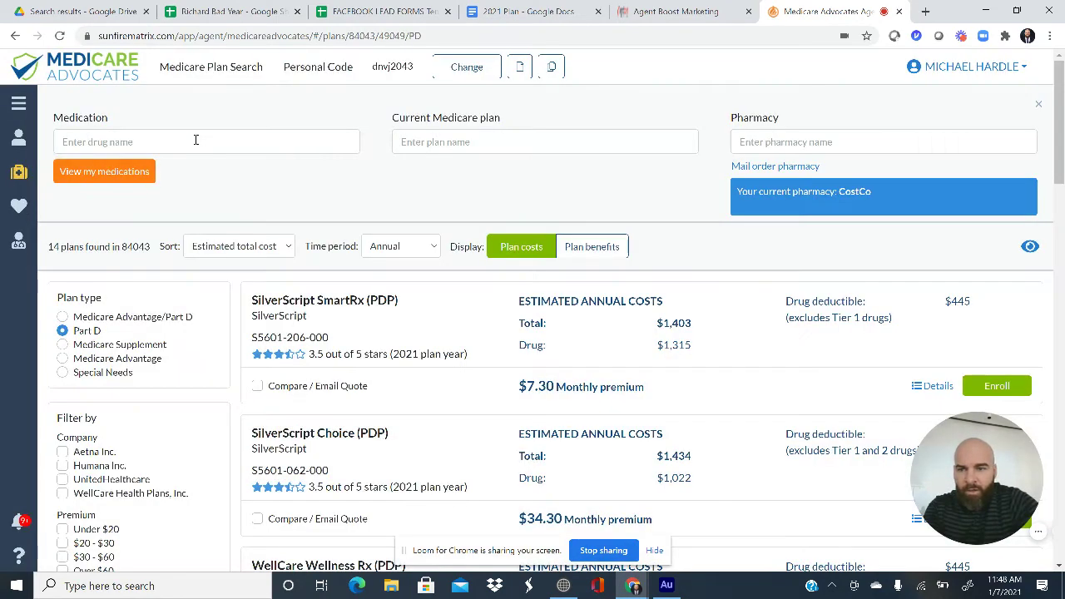
Add Lisinopril TAB 10MG to the medication list.
click(195, 140)
text(lisin)
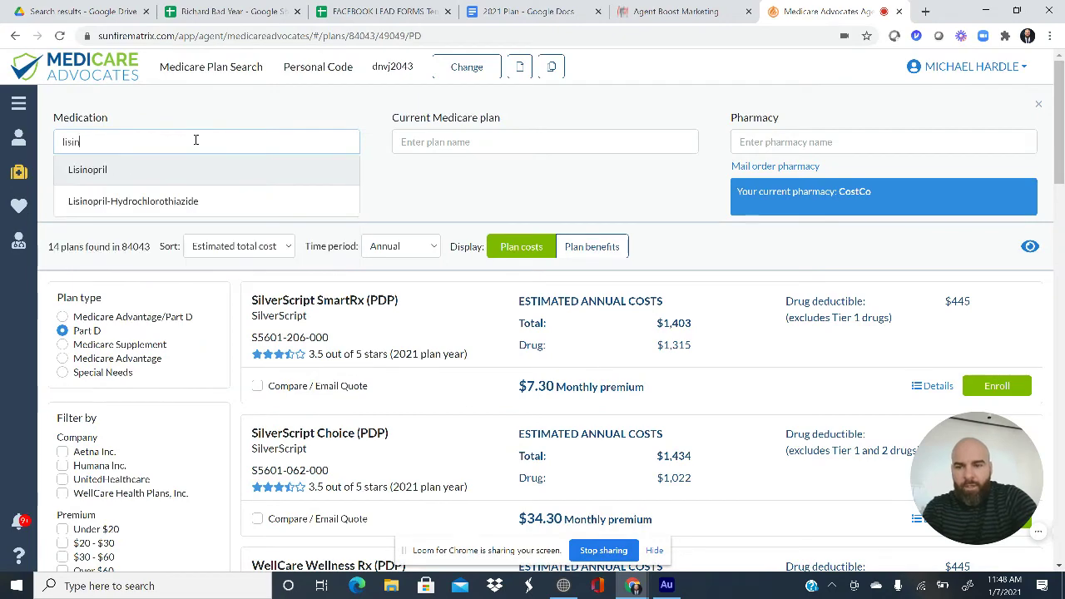
click(197, 170)
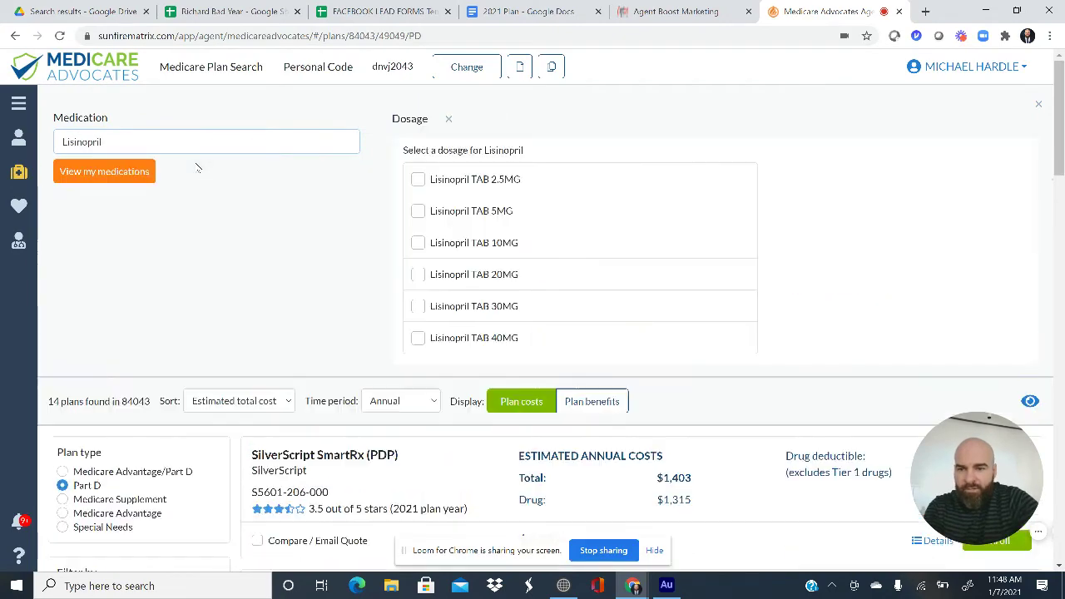
click(418, 243)
click(797, 211)
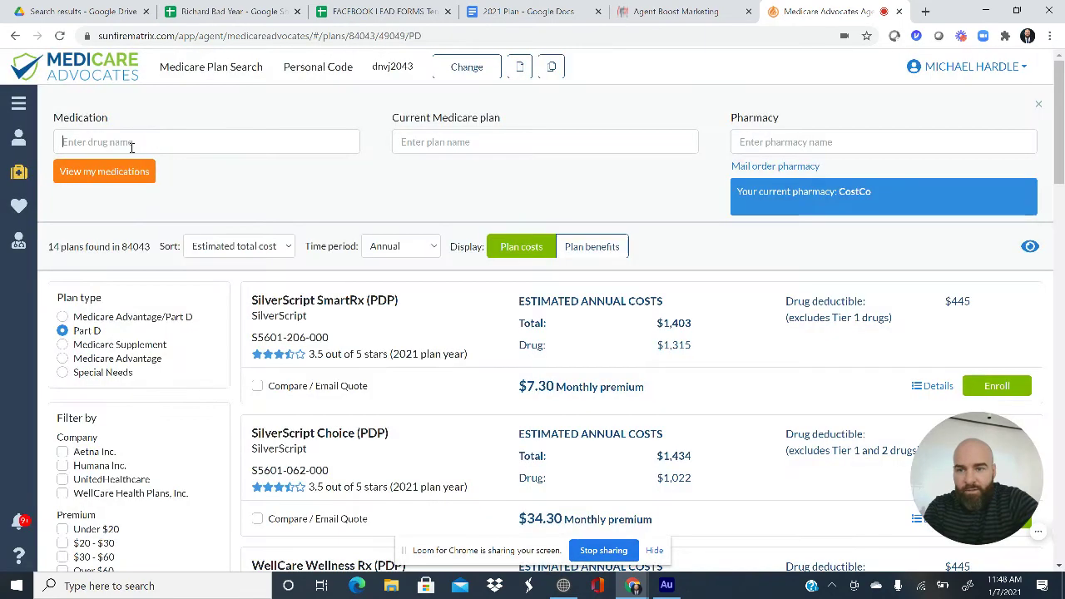
Add Losartan Potassium TAB 50MG to the medication list.
click(132, 147)
text(losart)
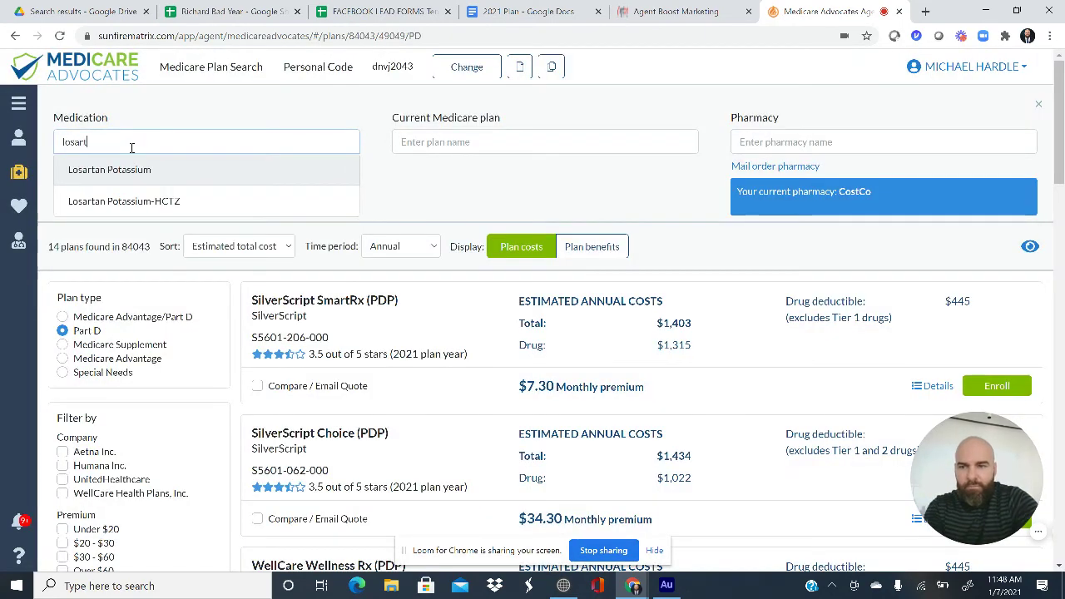
click(125, 170)
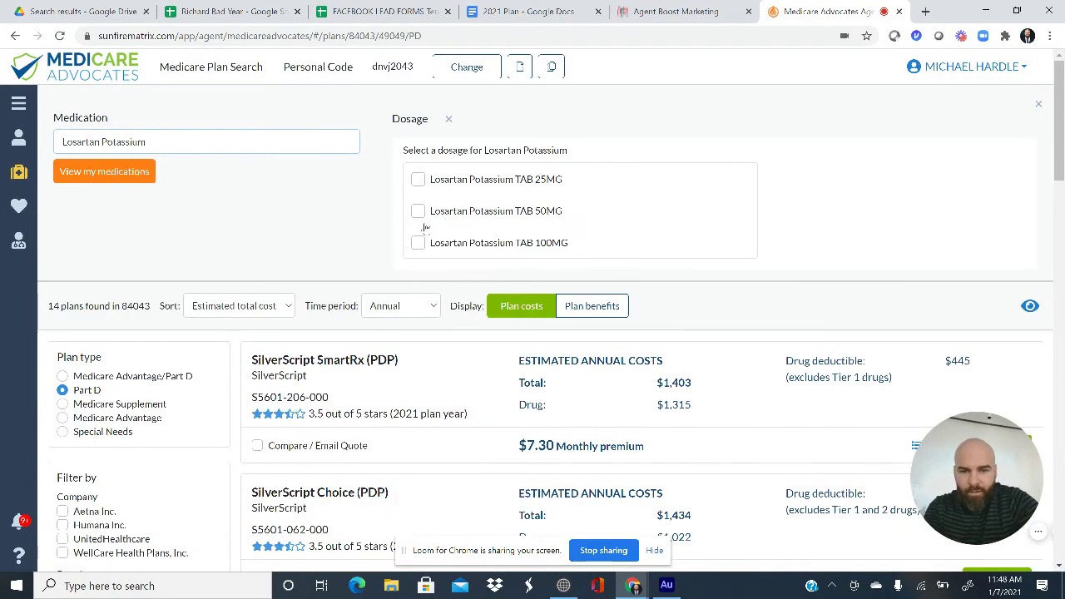
click(418, 212)
click(795, 214)
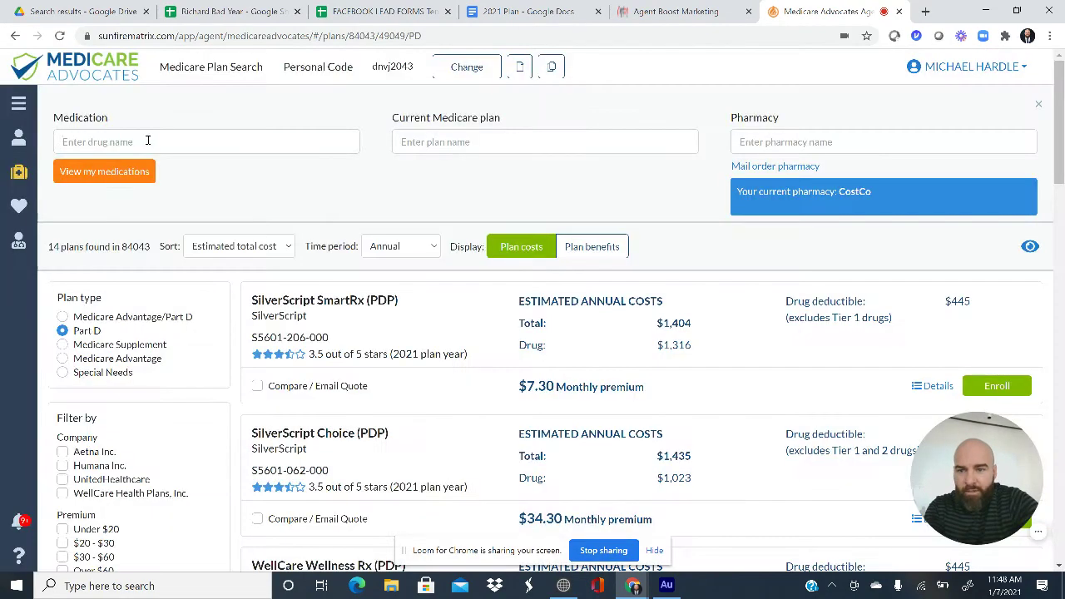
Add Metformin HCL TAB 500MG, the most common dosage, to the medication list.
text(metf)
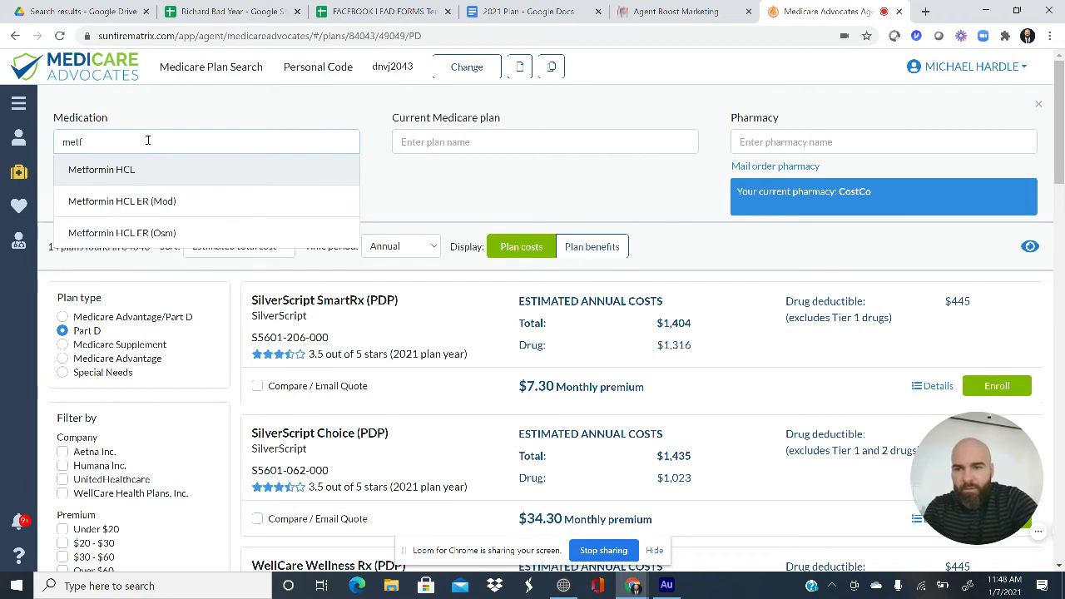
click(150, 172)
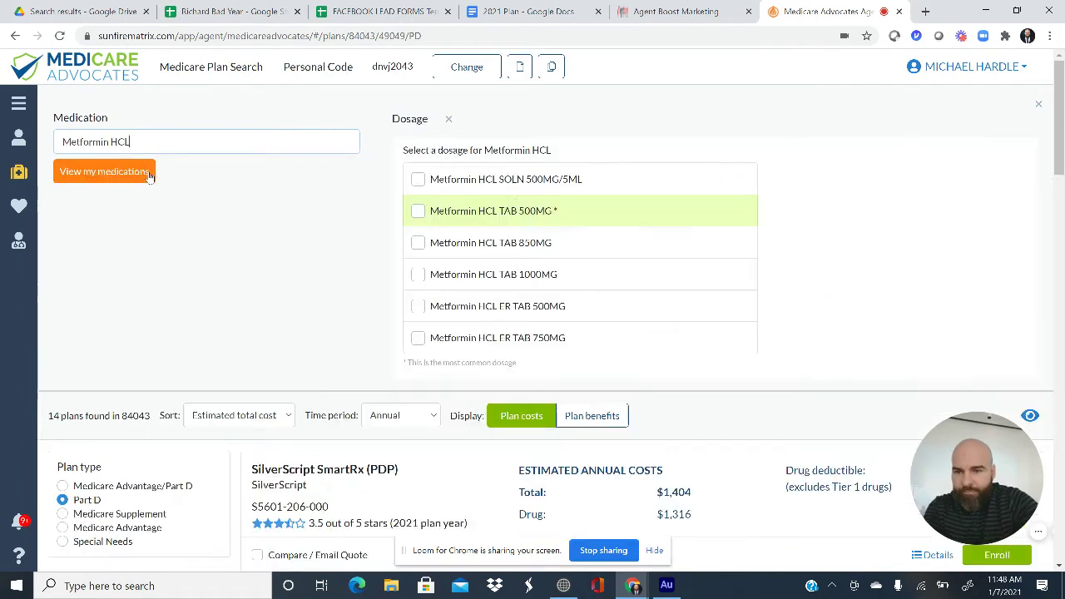
click(419, 212)
click(814, 211)
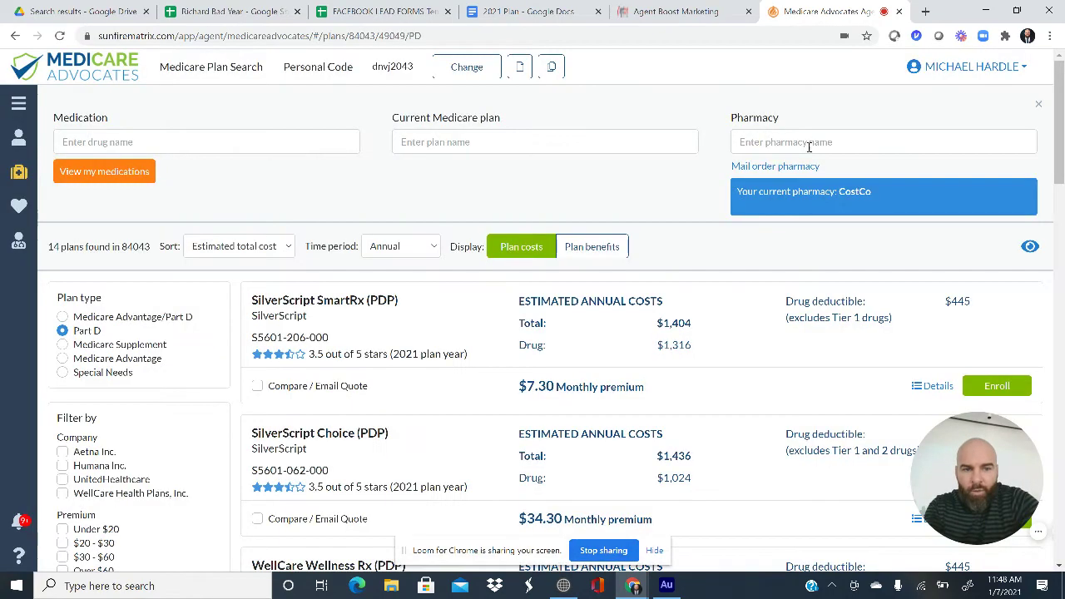
Set the current pharmacy to SMITHS PHARMACY #207.
click(815, 143)
text(smi)
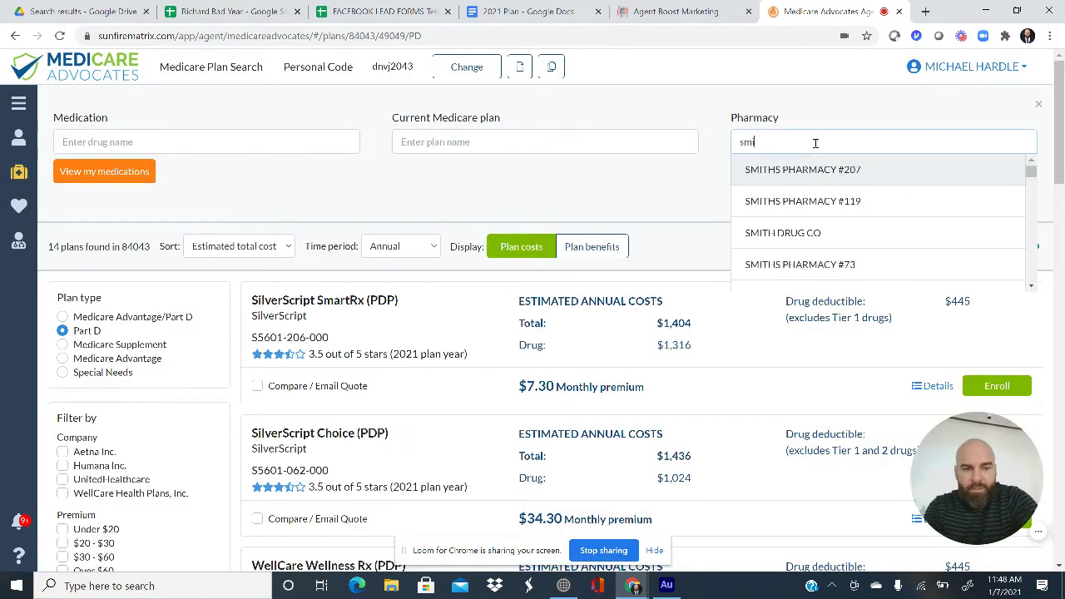
click(817, 176)
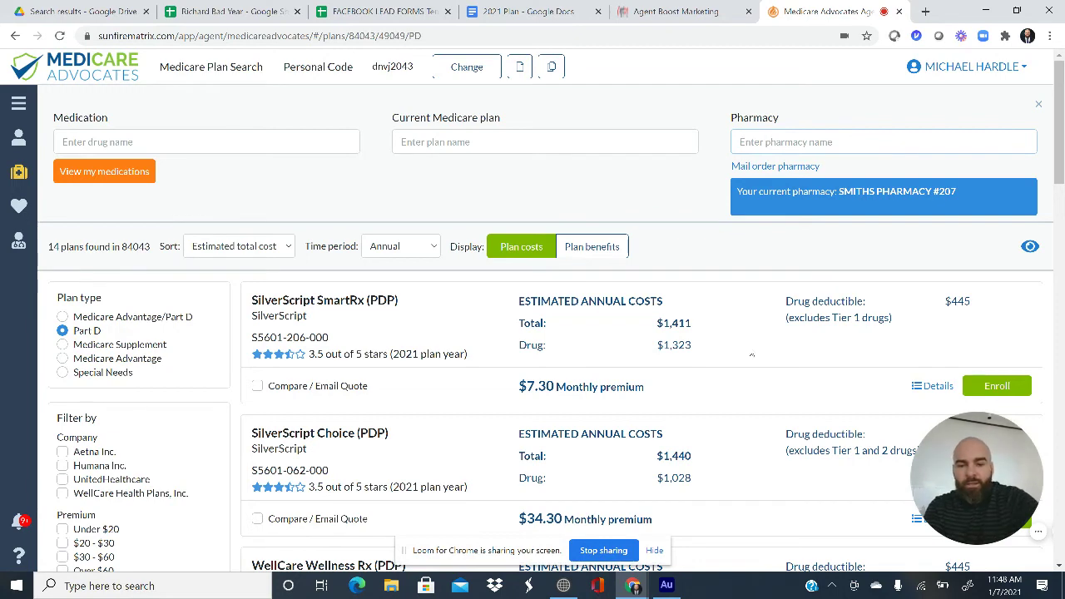
Set the current Medicare plan to AARP MedicareRx Saver Plus (PDP).
scroll(751, 355, down, 1)
scroll(752, 356, up, 1)
click(545, 142)
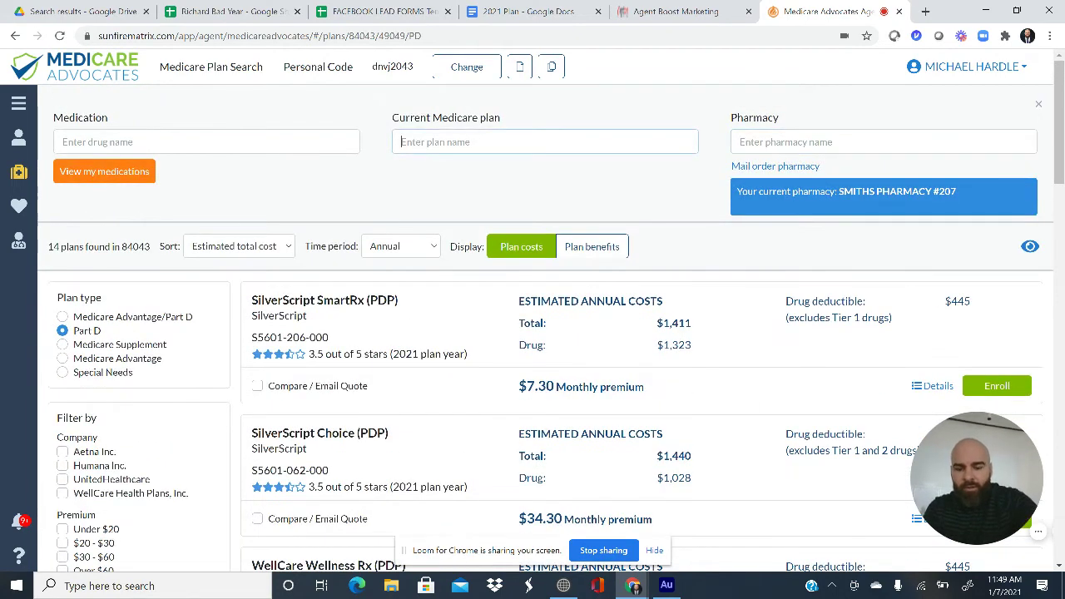
text(aar)
scroll(684, 262, down, 1)
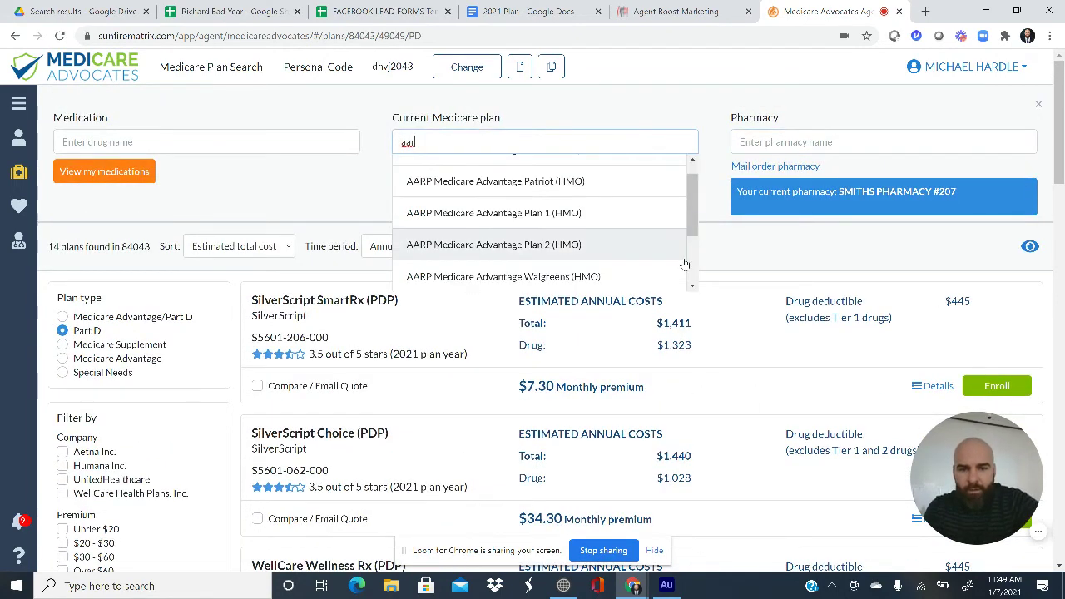
scroll(685, 262, up, 1)
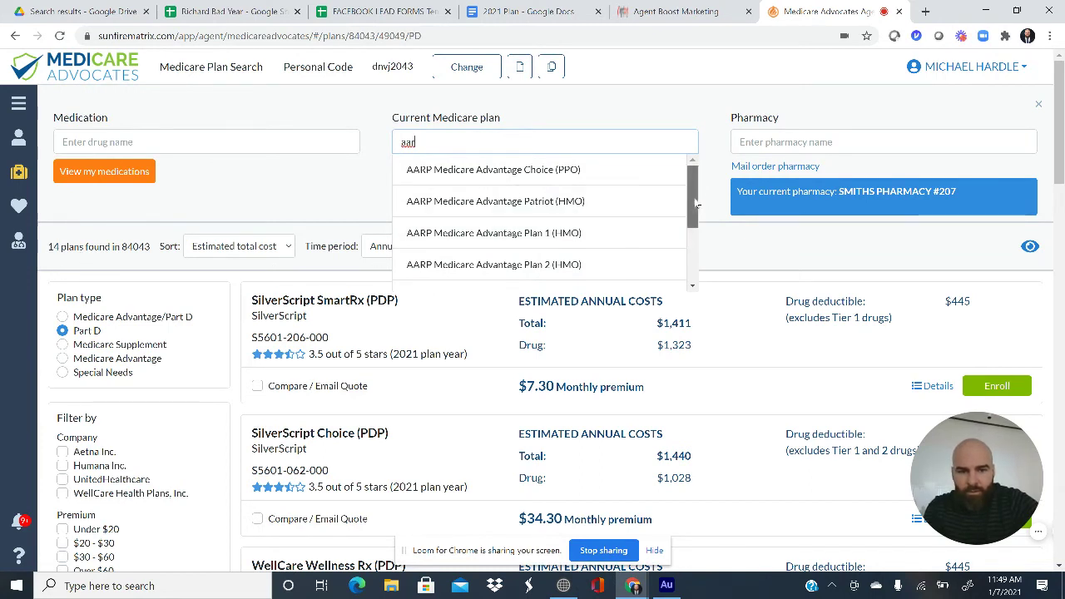
scroll(625, 249, down, 3)
click(625, 248)
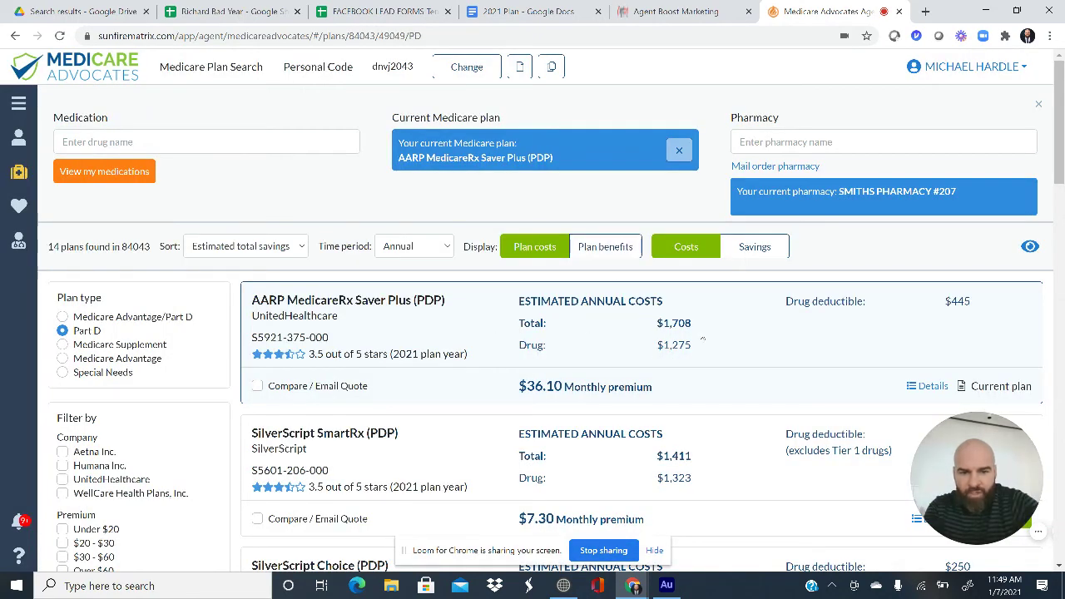
Switch to the cost spreadsheet in Google Sheets and rename the current plan's Drug Deductible row as Drug Full Year.
drag(692, 324, 663, 323)
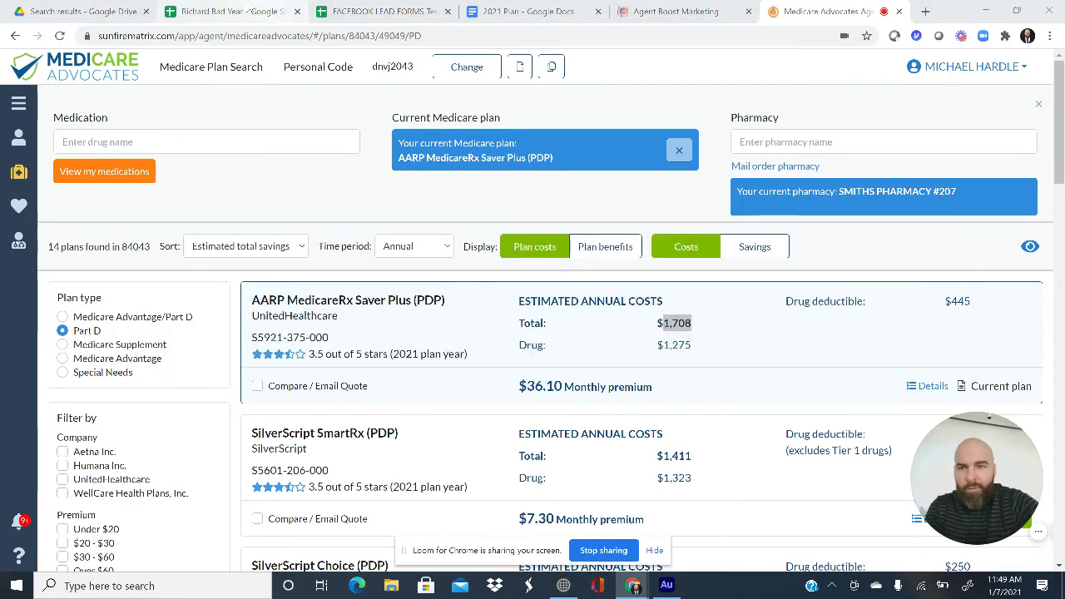
click(232, 12)
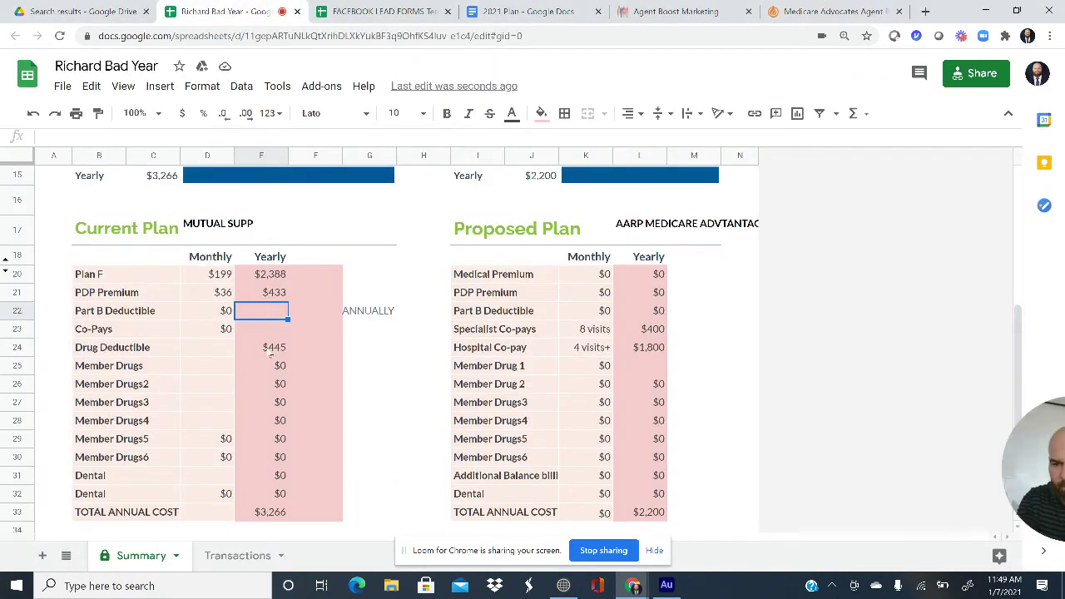
click(268, 348)
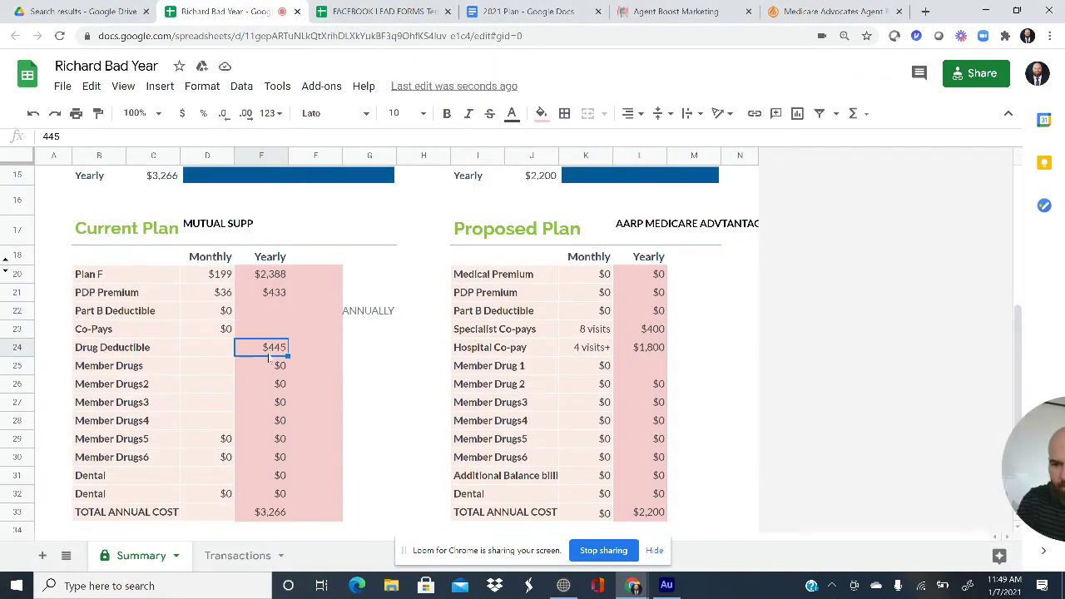
click(171, 349)
text(Dru)
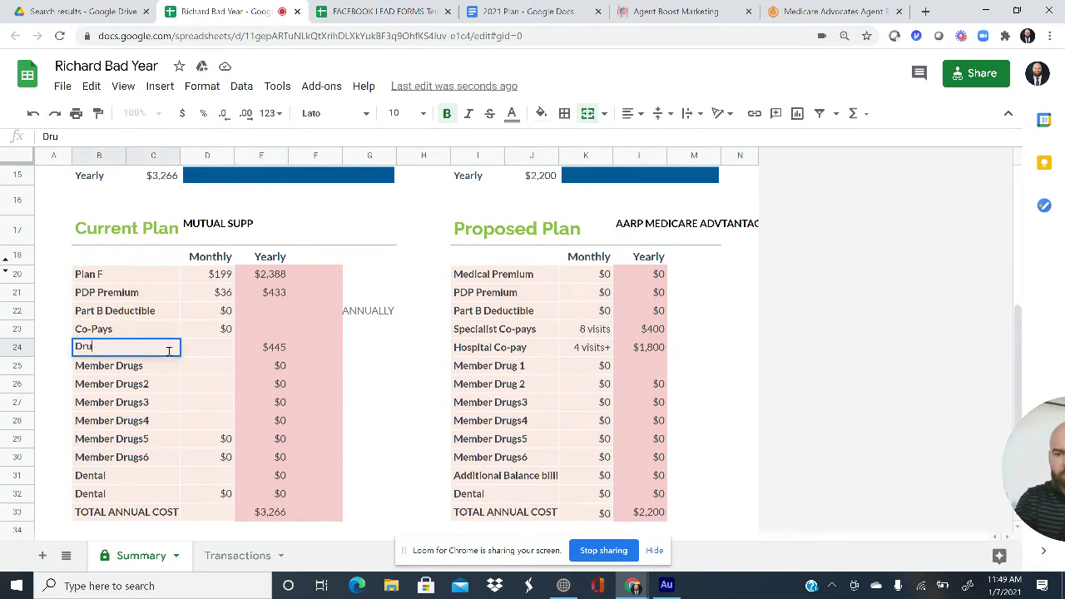
text(g Full Y)
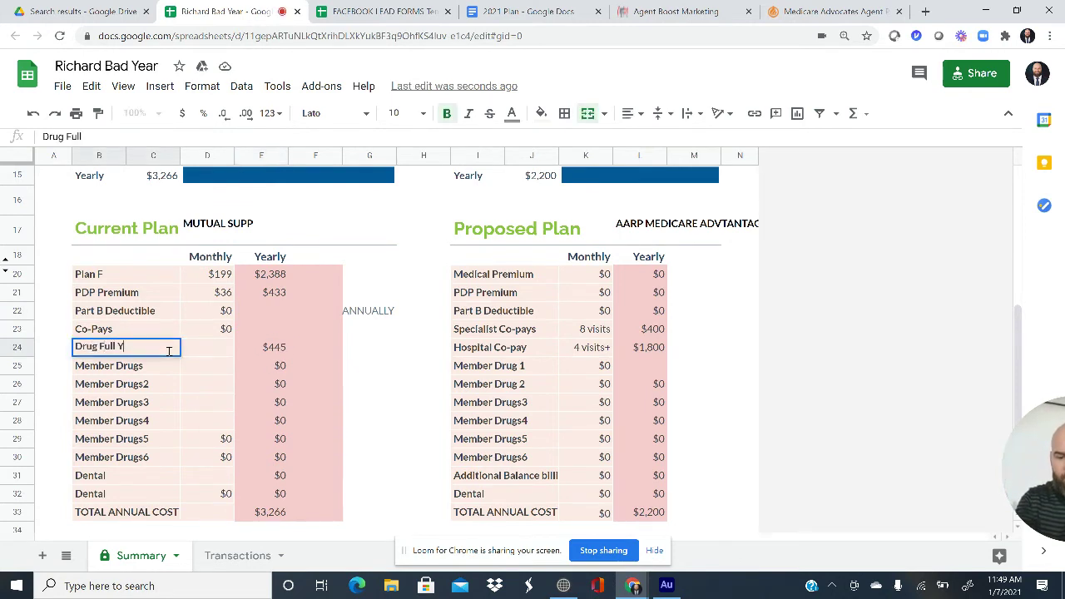
text(ear)
key(Tab)
Set the yearly cost of Drug Full Year to 1708, accepting the protected-range edit and suppressing that warning for 5 minutes.
click(265, 356)
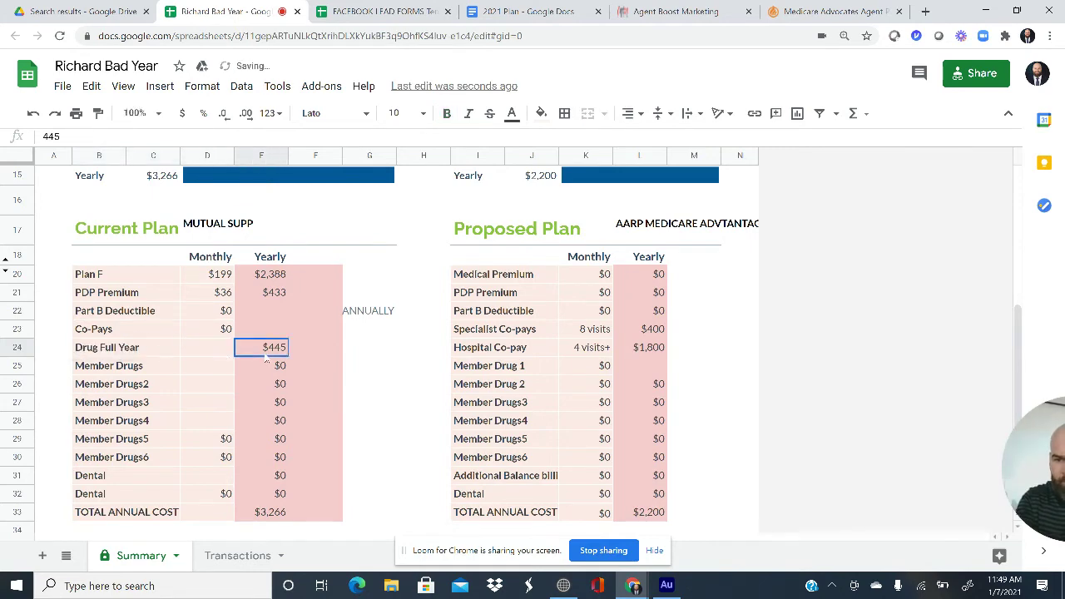
text(1708)
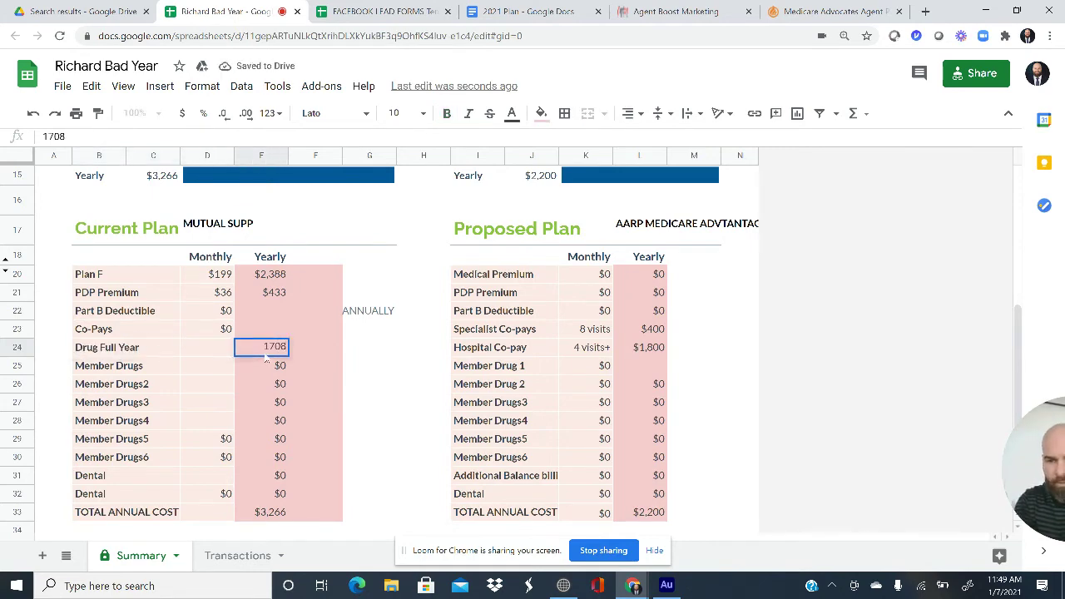
key(Return)
click(345, 338)
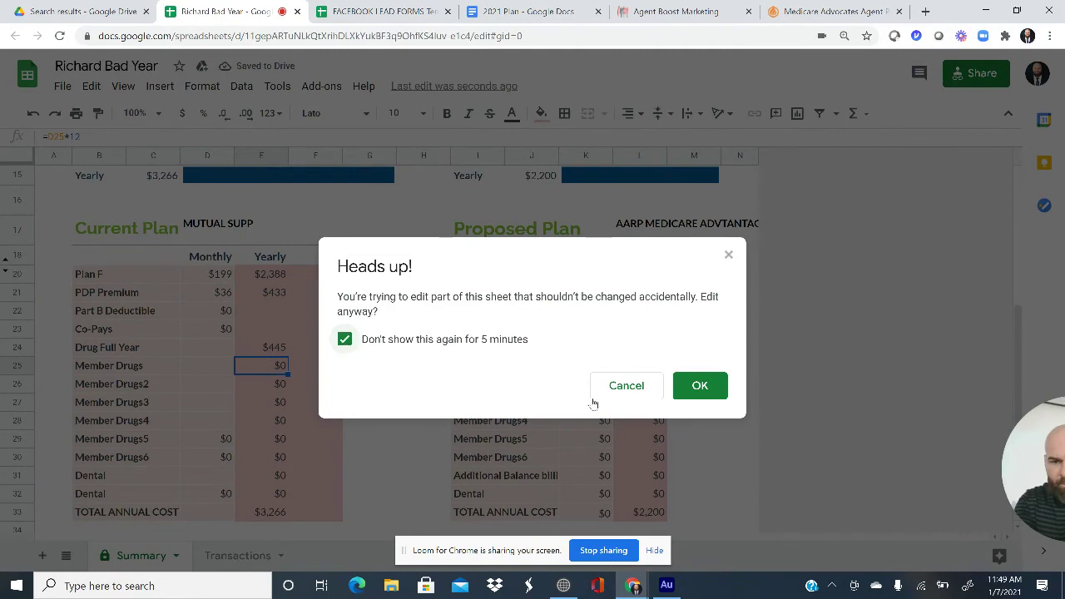
click(685, 387)
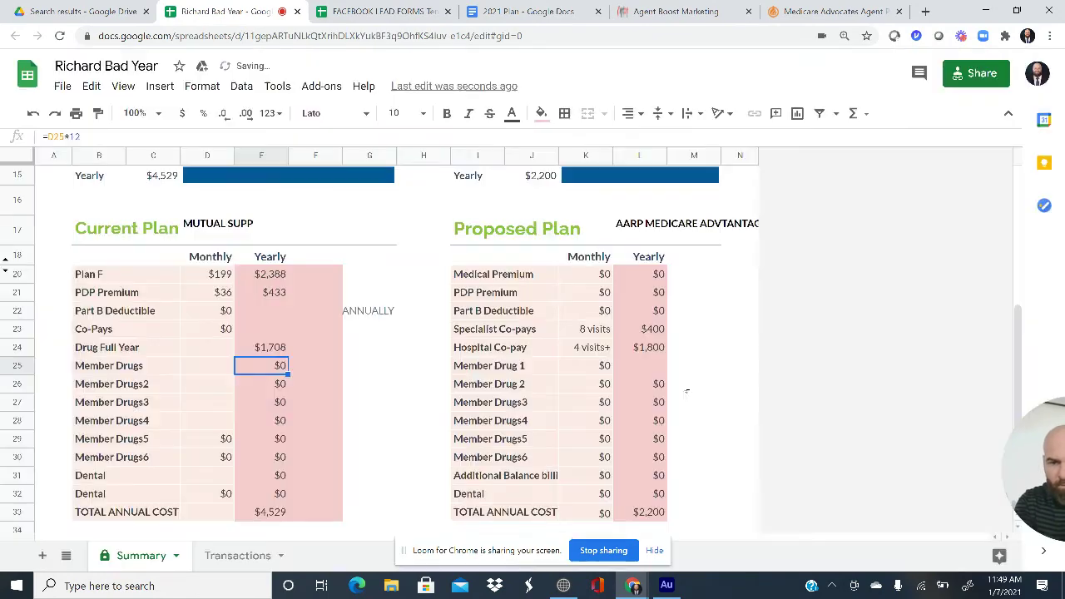
click(273, 515)
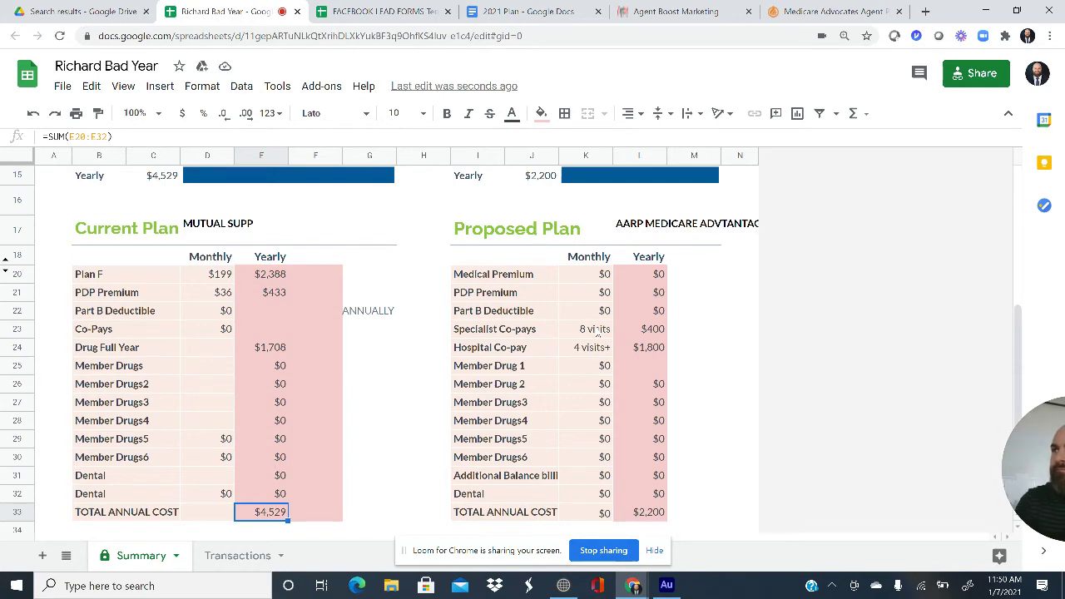
Switch to the SunFire quotes, list the Medicare Advantage/Part D plans, and display their estimated annual savings.
click(828, 10)
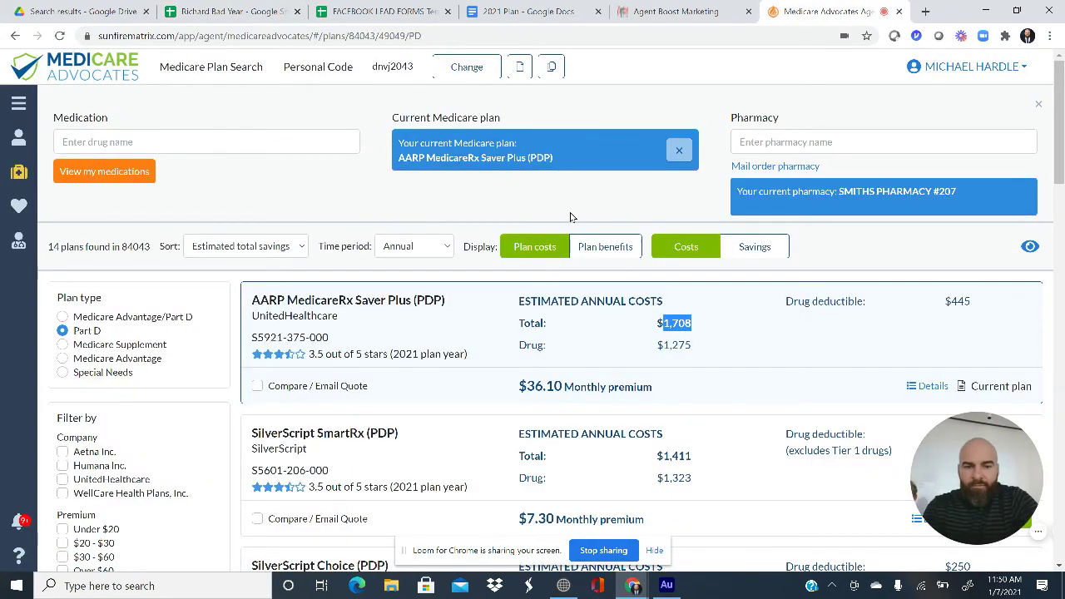
click(63, 317)
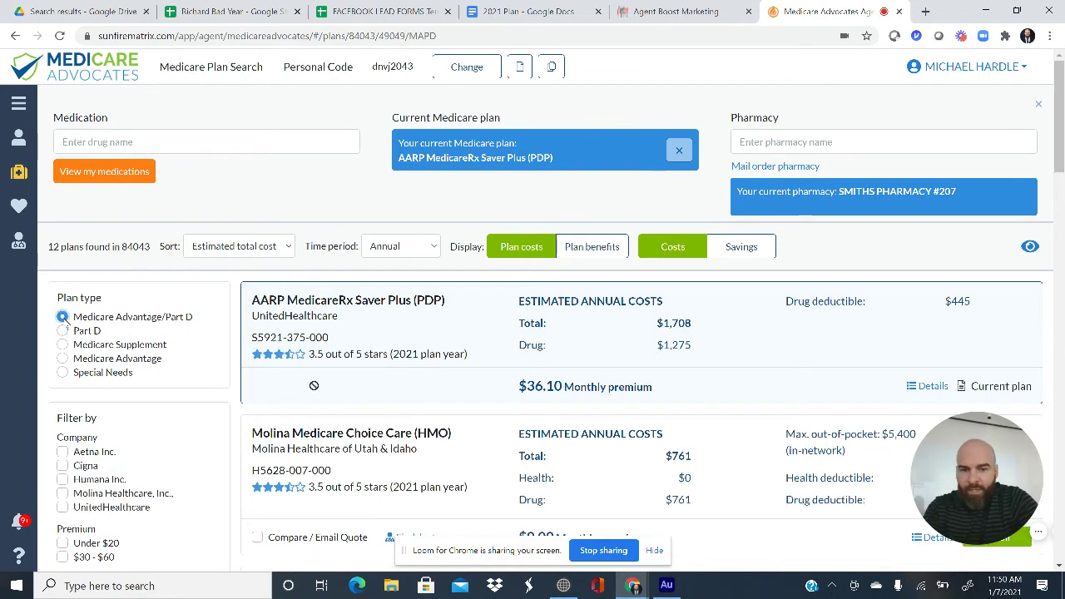
click(755, 249)
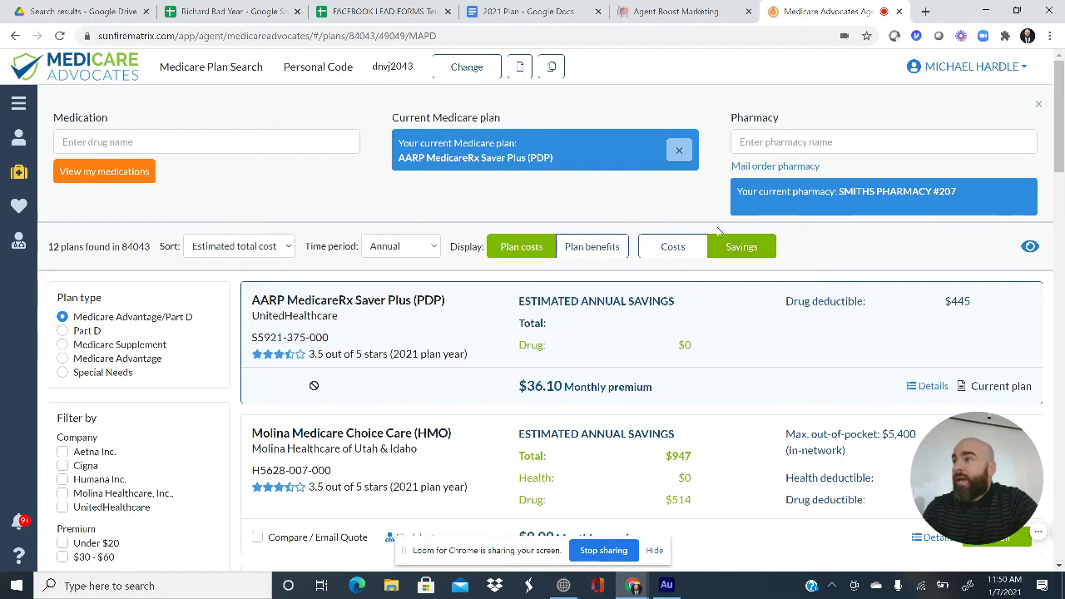
click(684, 245)
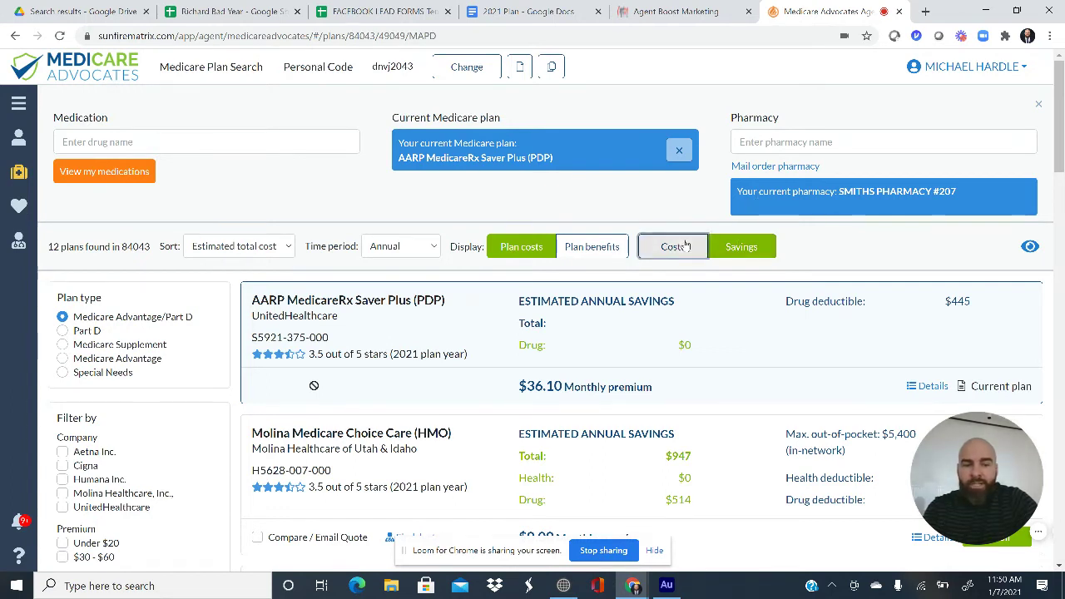
click(737, 249)
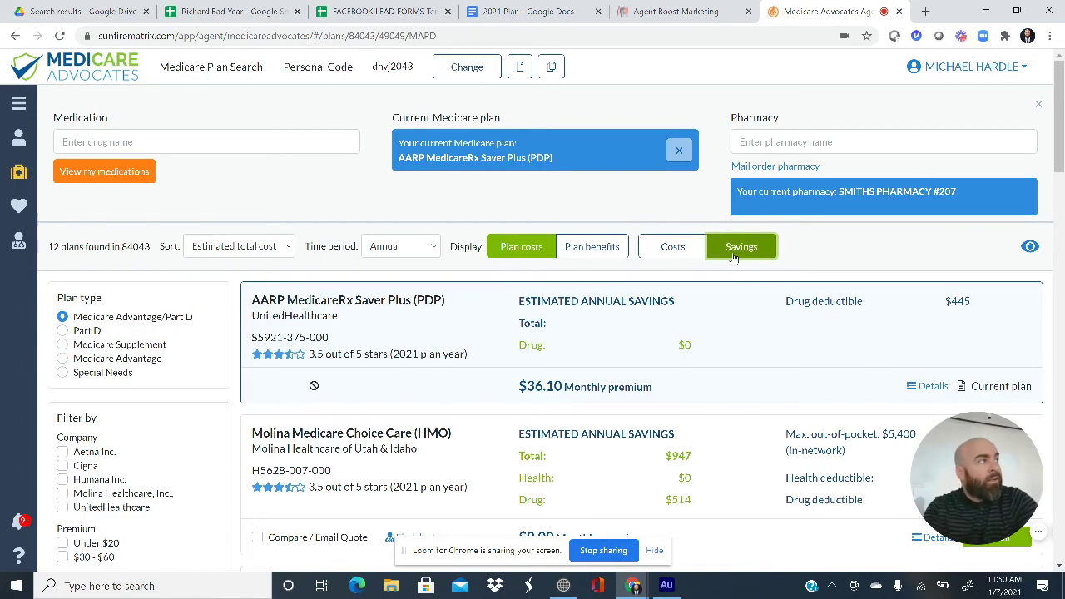
Compare the estimated annual savings of the Medicare Advantage plans and examine the Part B reimbursement of Cigna True Choice Medicare (PPO).
scroll(722, 311, down, 2)
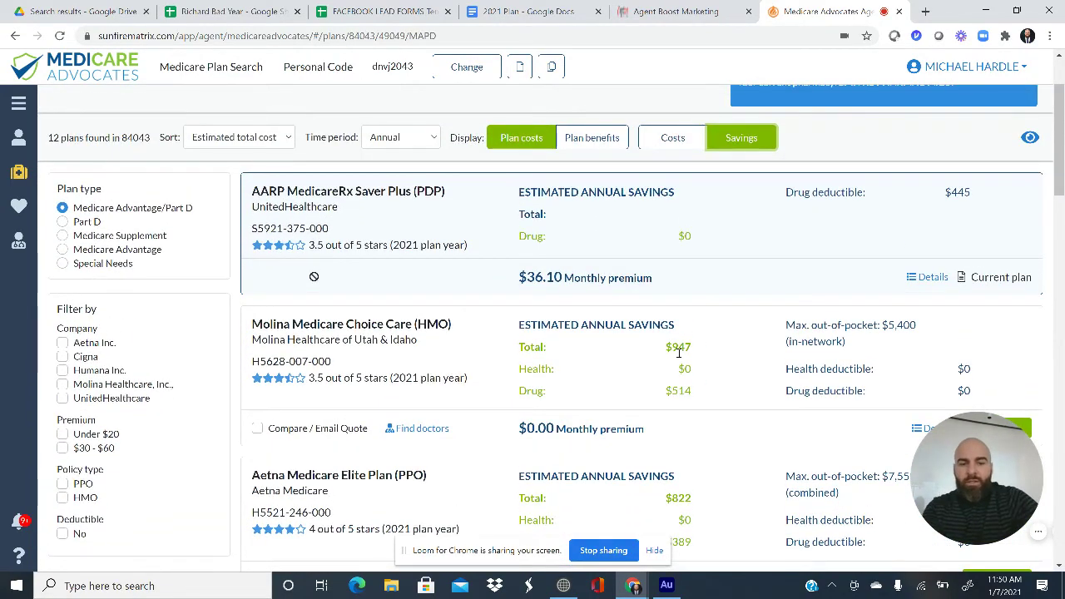
drag(687, 347, 669, 346)
click(668, 346)
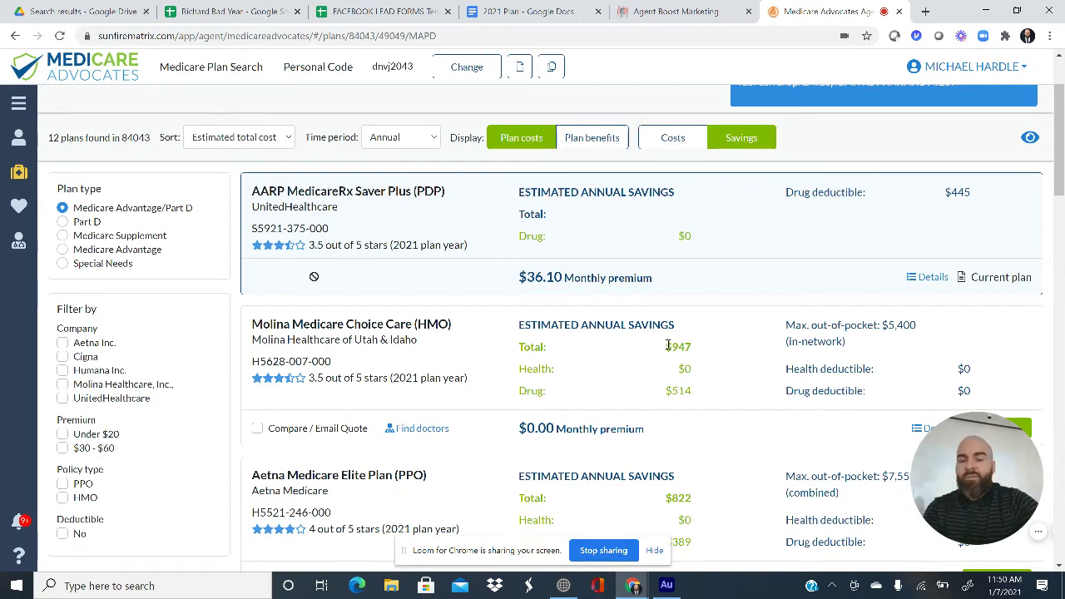
scroll(668, 345, down, 4)
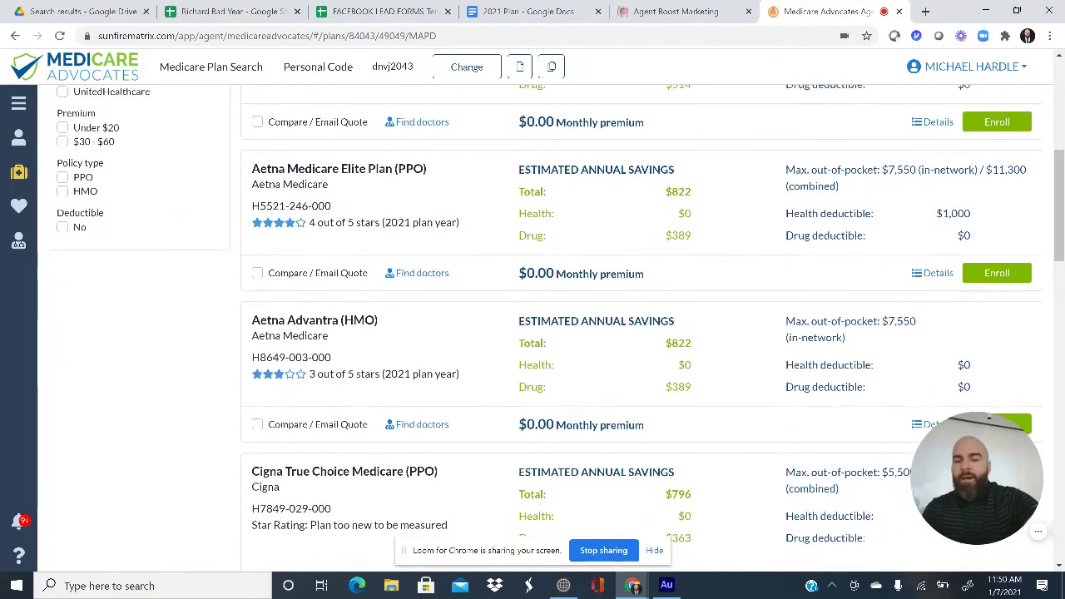
scroll(551, 328, down, 2)
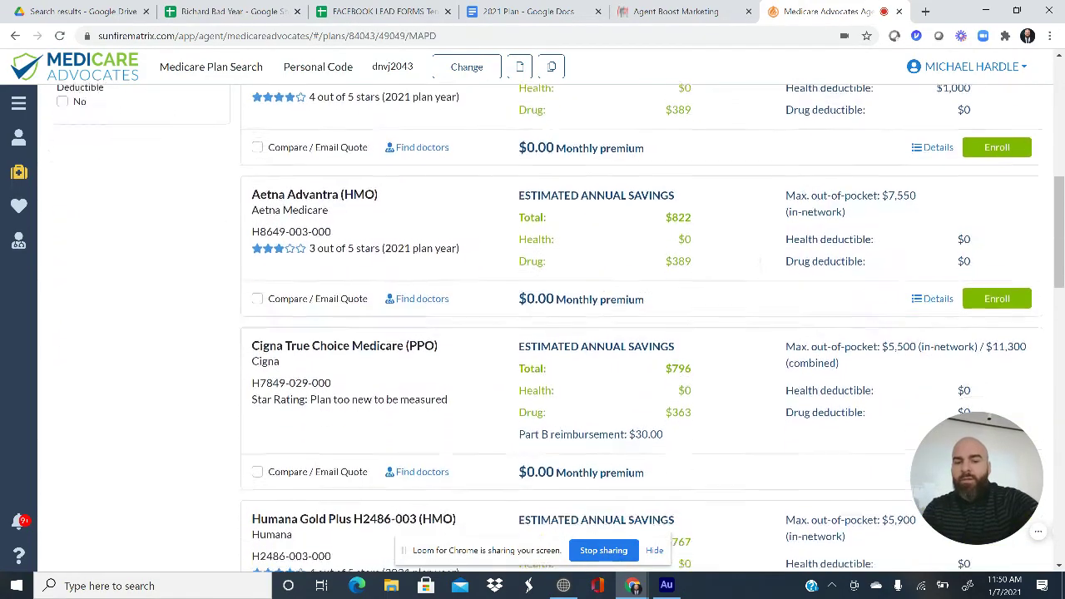
scroll(314, 98, up, 4)
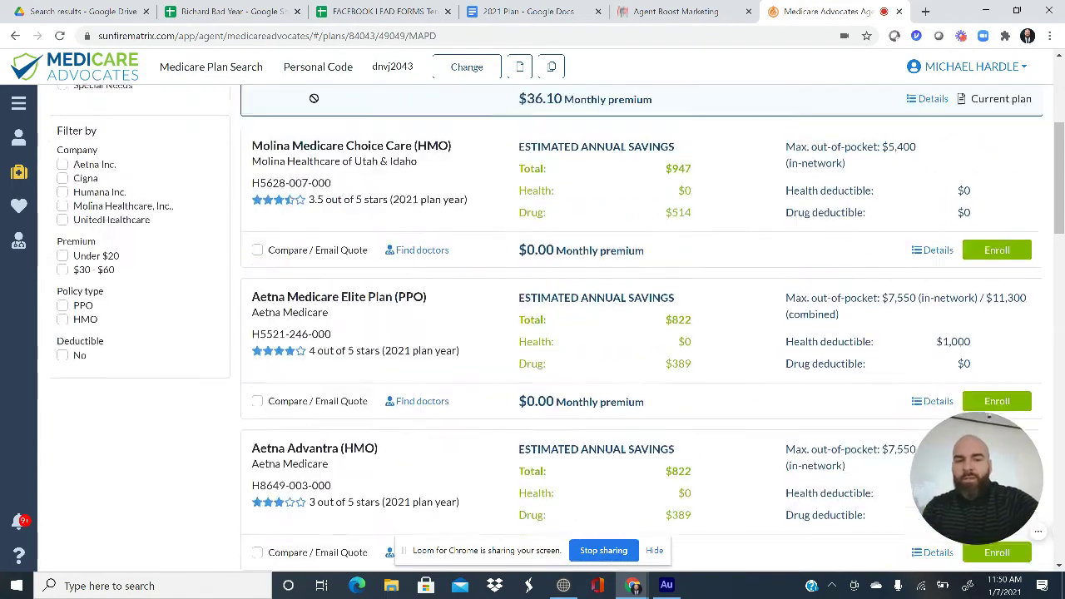
scroll(313, 98, up, 2)
scroll(314, 172, down, 1)
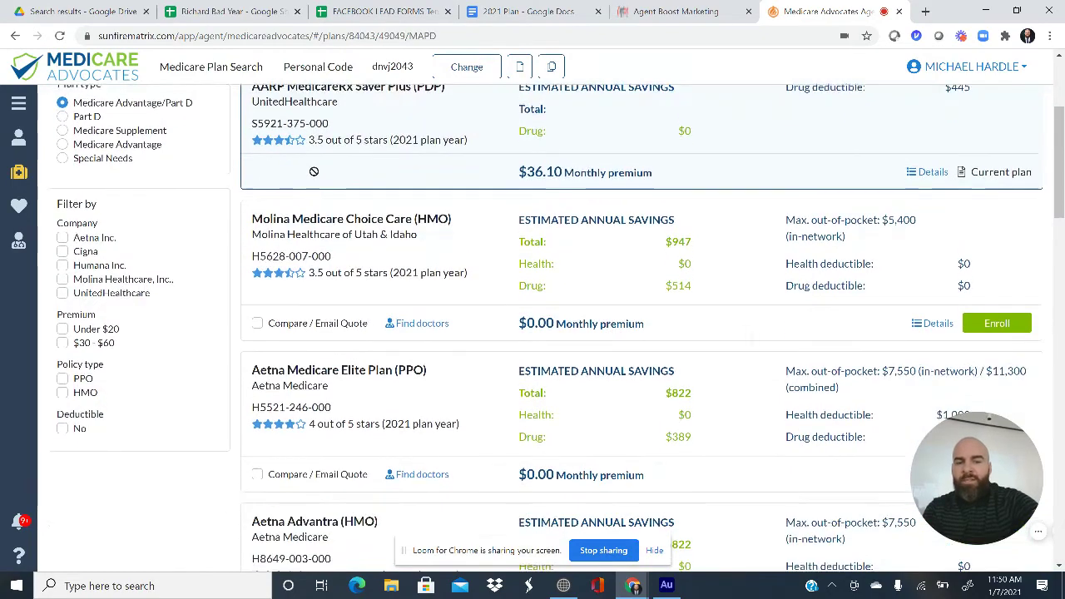
scroll(313, 171, down, 4)
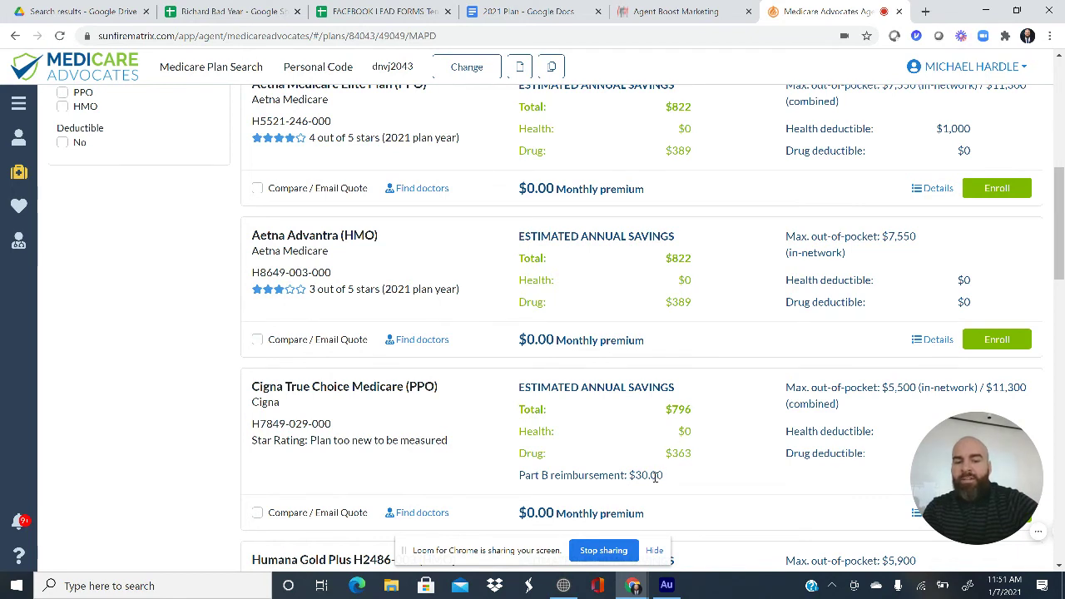
drag(657, 477, 630, 477)
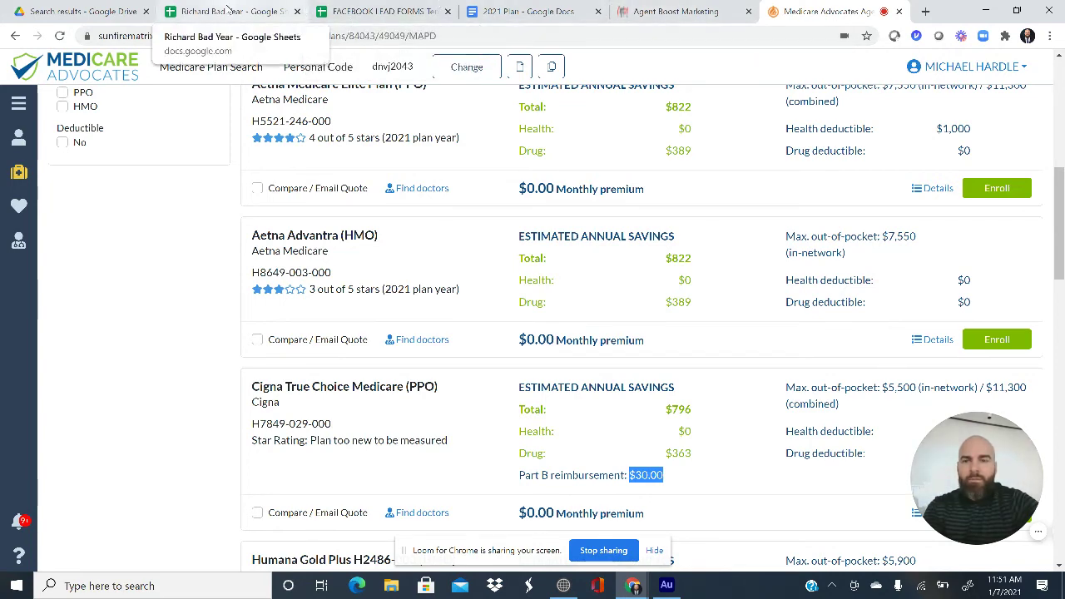
In the cost spreadsheet, rename the proposed plan's PDP Premium row as Part B Buyback and set its monthly amount to -30.
click(229, 10)
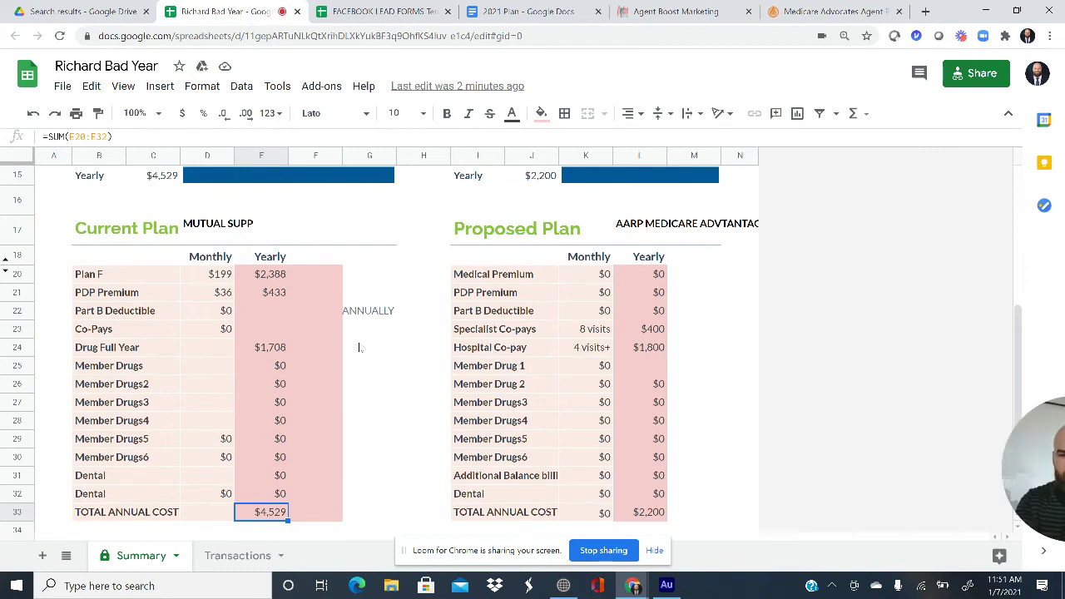
click(602, 333)
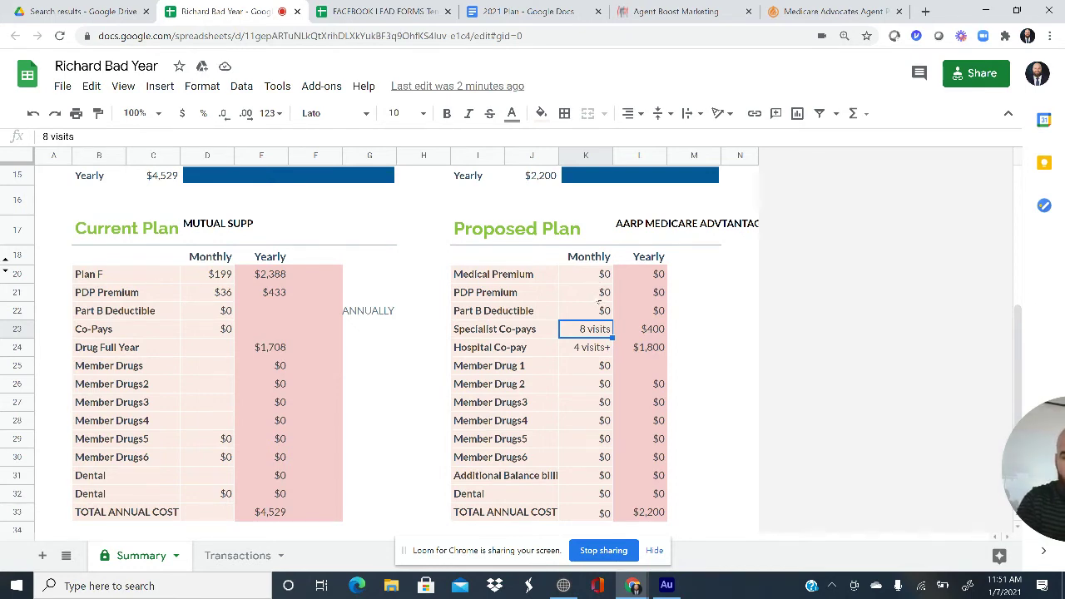
click(488, 292)
text(Pa)
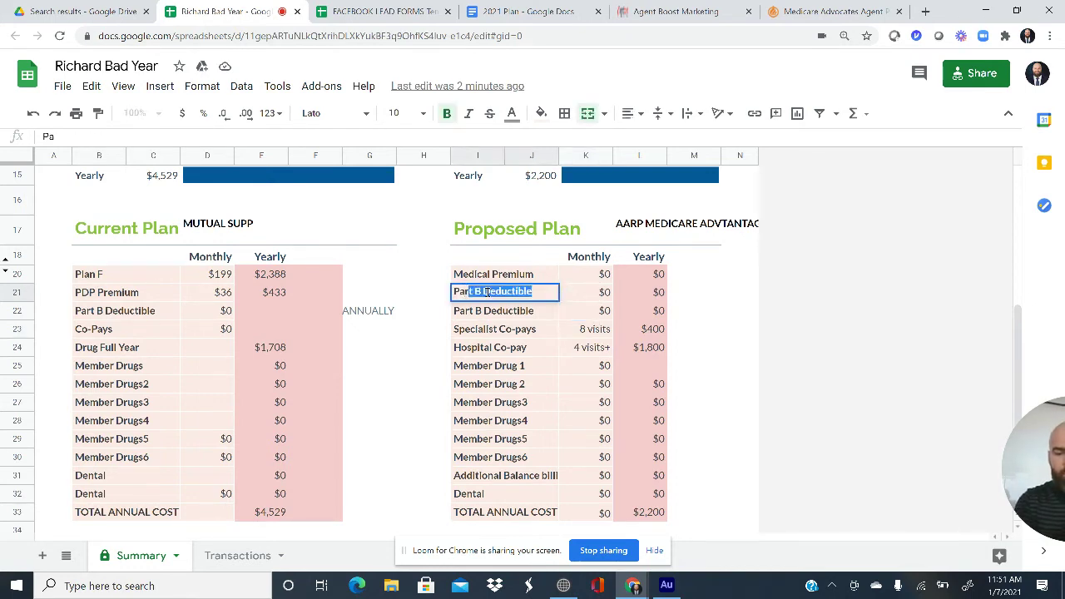
text(rt B Bug)
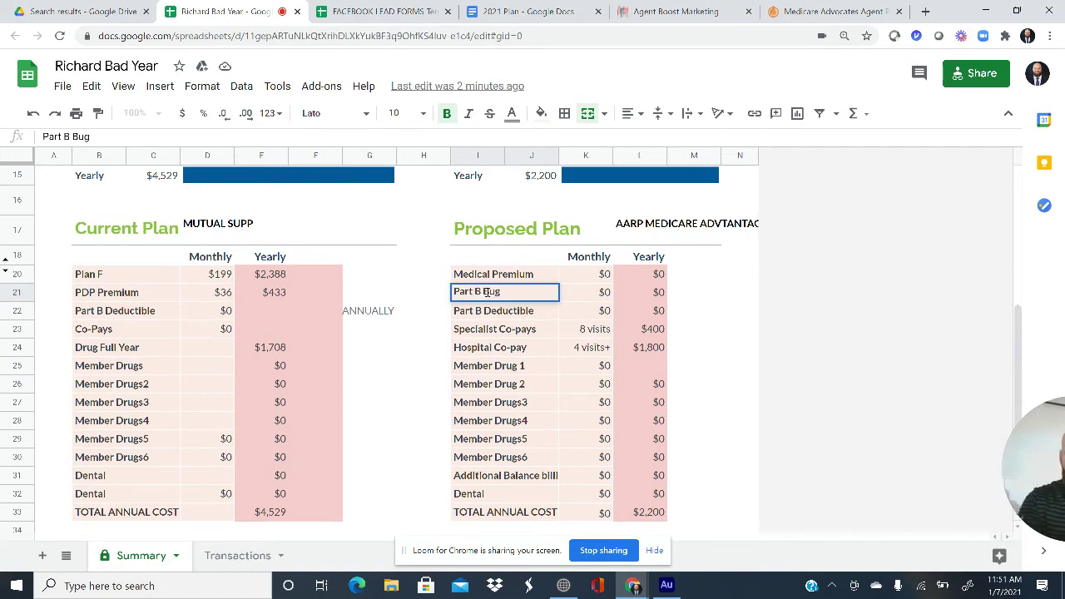
key(BackSpace)
text(yback)
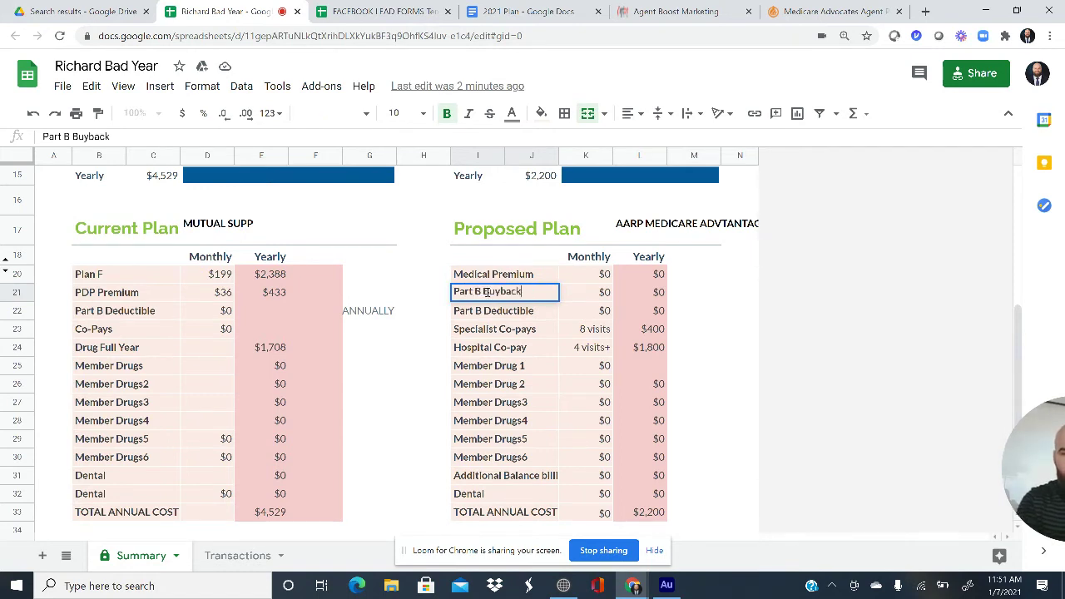
key(Tab)
text(-30)
key(Tab)
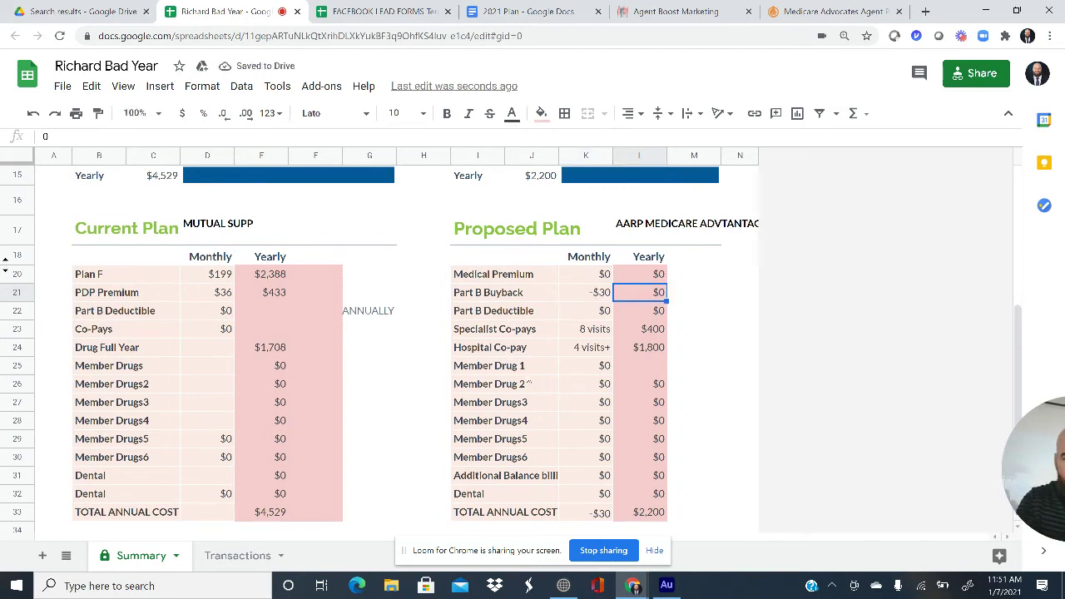
Clear the proposed plan's yearly amounts for Specialist Co-pays and Hospital Co-pay.
click(637, 331)
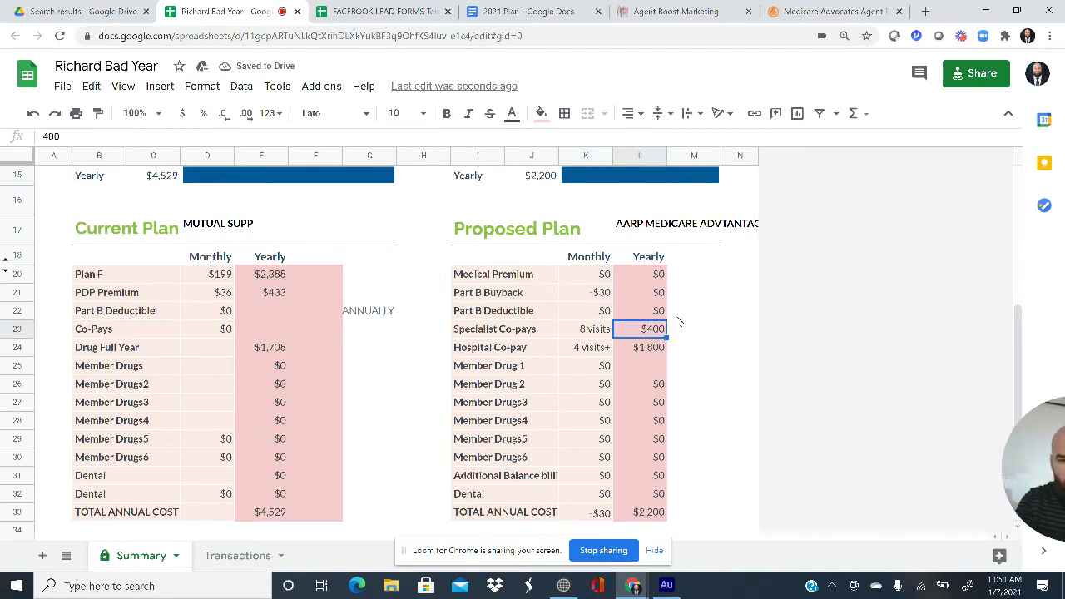
key(Delete)
key(Down)
key(Delete)
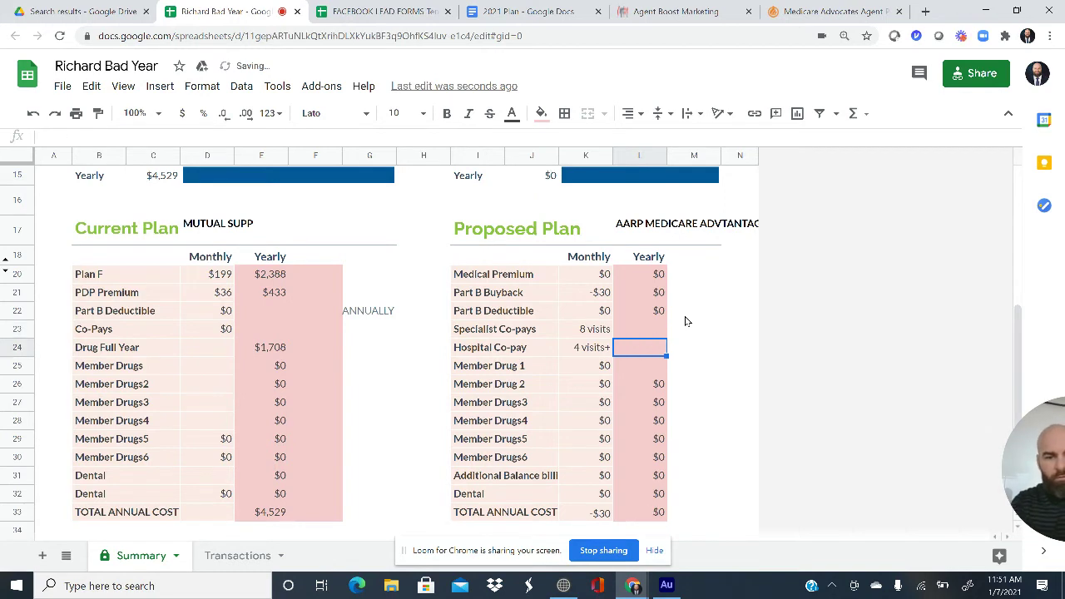
click(754, 370)
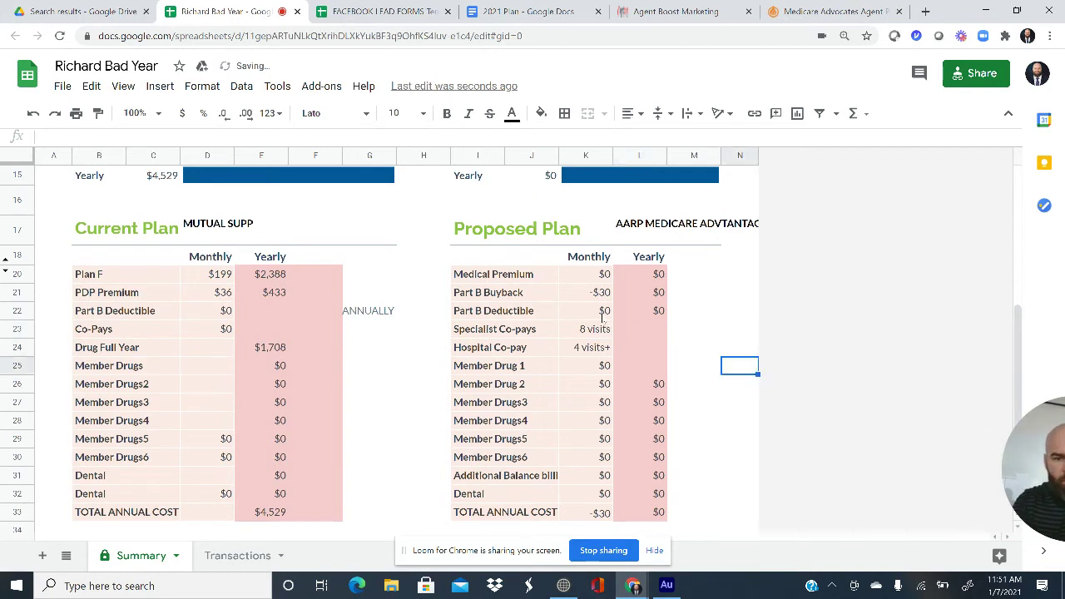
Copy the proposed plan's yearly Medical Premium formula down into the Part B Buyback row.
click(639, 297)
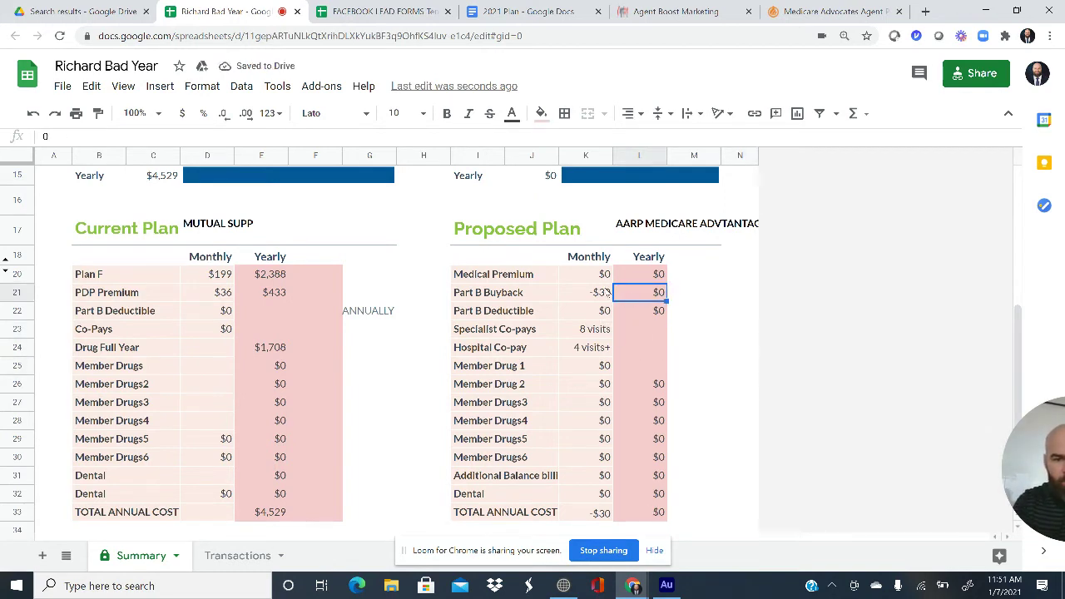
click(639, 278)
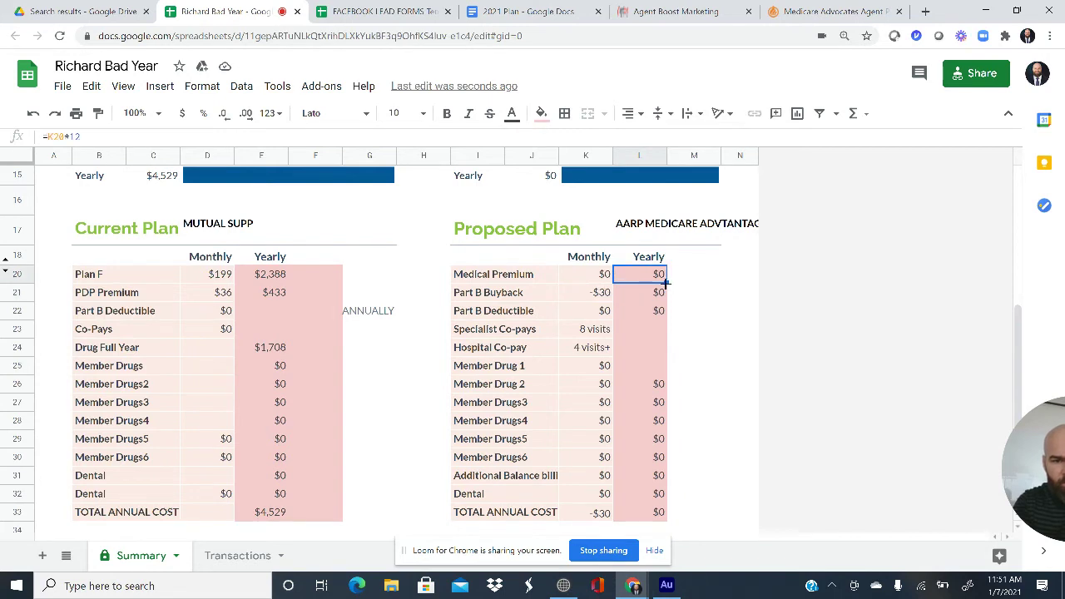
drag(666, 282, 668, 301)
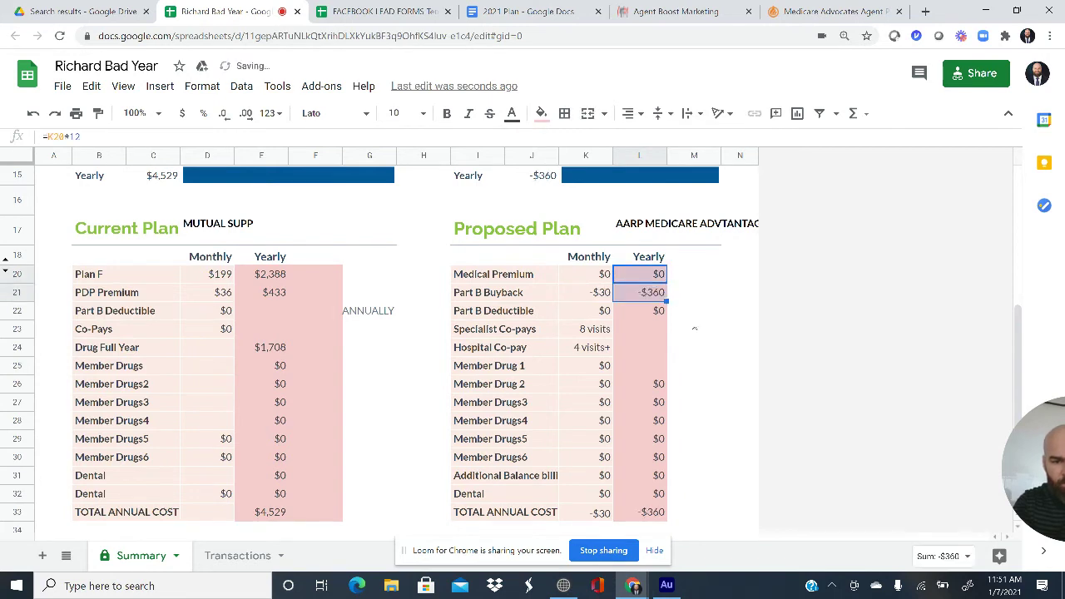
click(679, 388)
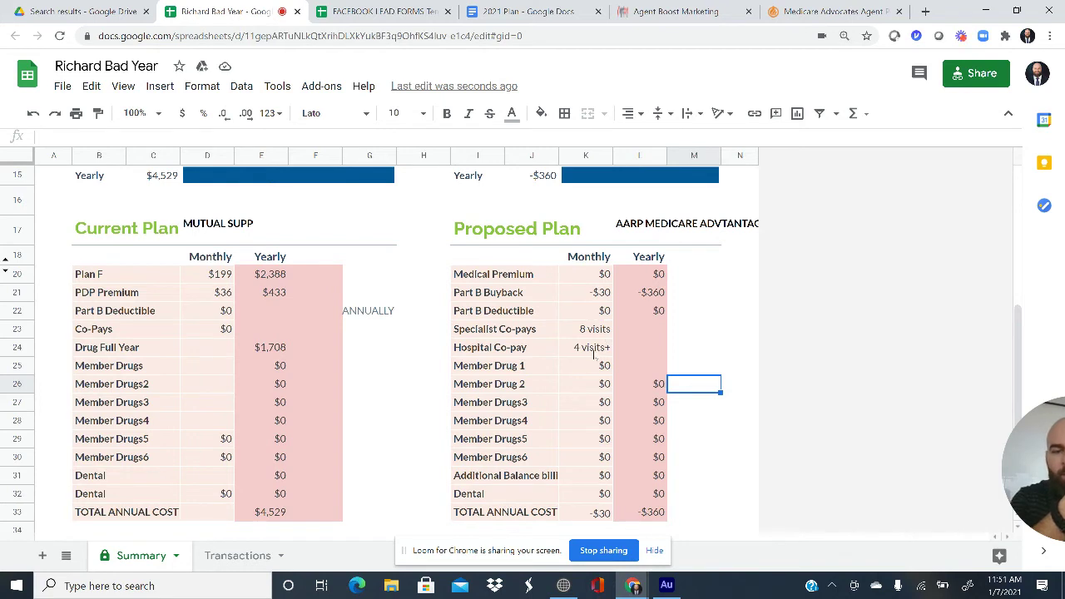
Set the proposed plan's yearly Hospital Co-pay to 490 and check its total annual cost.
click(594, 354)
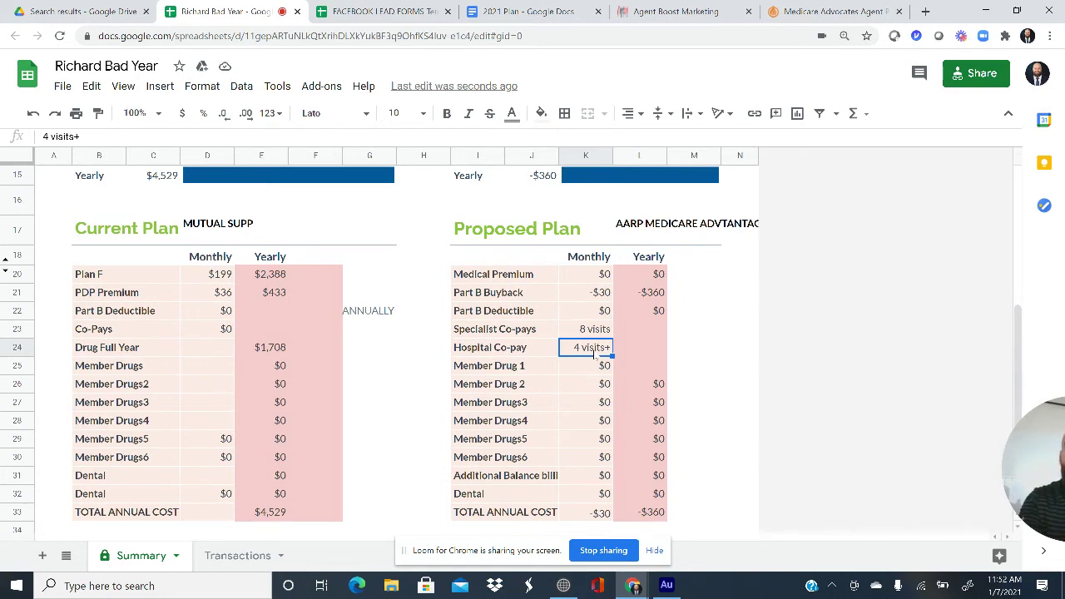
key(Tab)
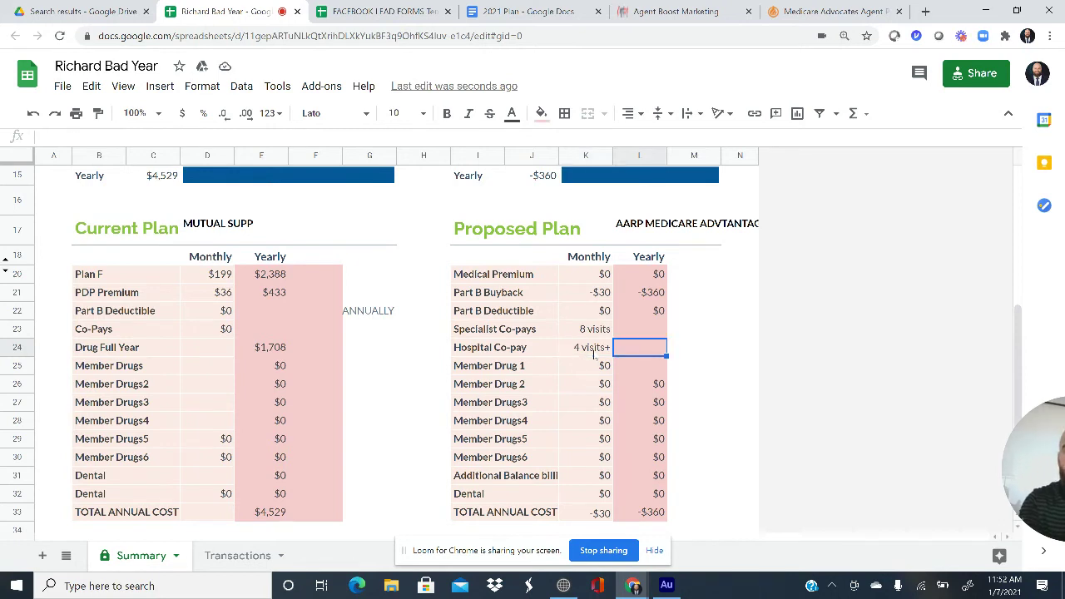
text(490)
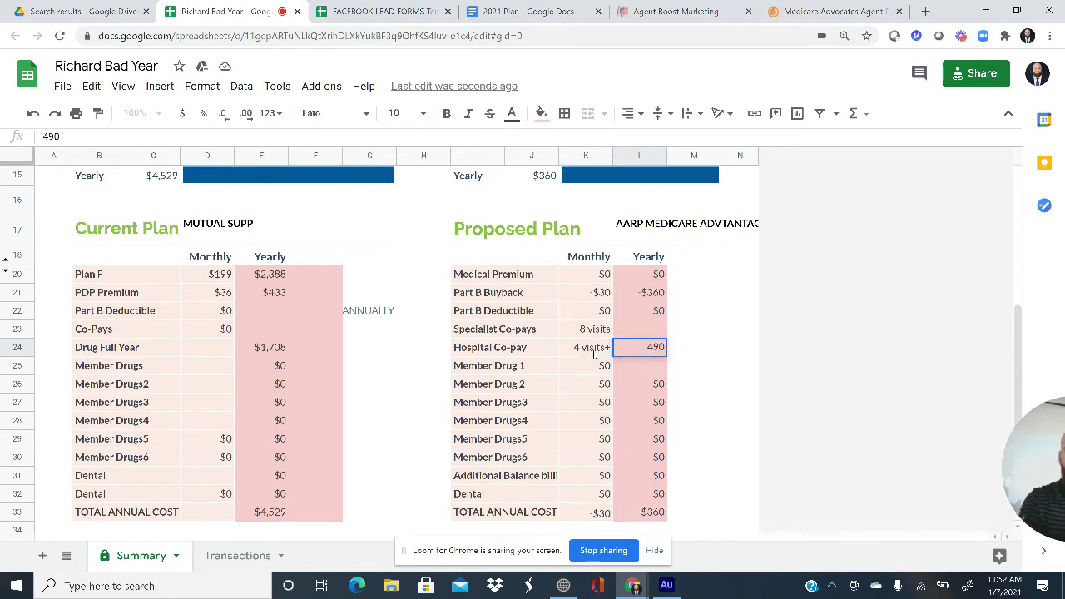
key(Up)
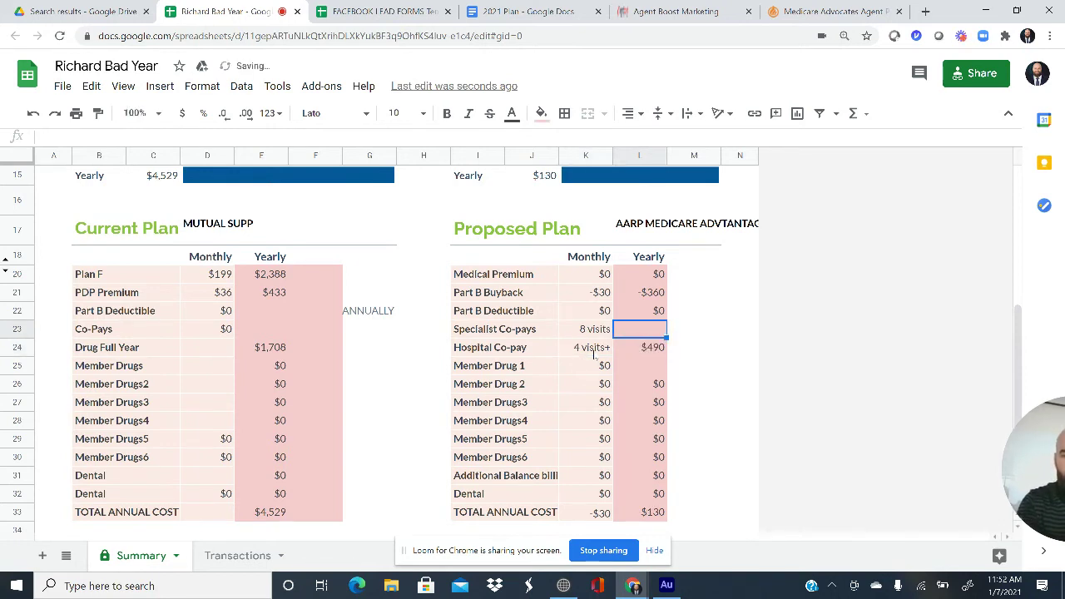
key(Down)
key(Down)
key(Down)
key(Down)
key(Down)
key(Down)
key(Down)
key(Down)
key(Down)
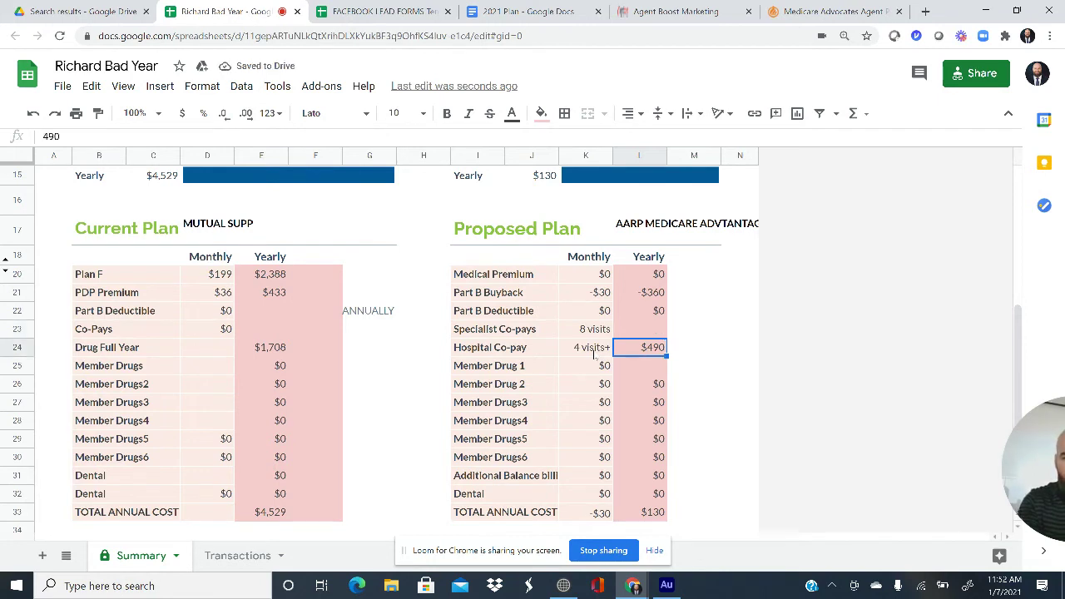
key(Down)
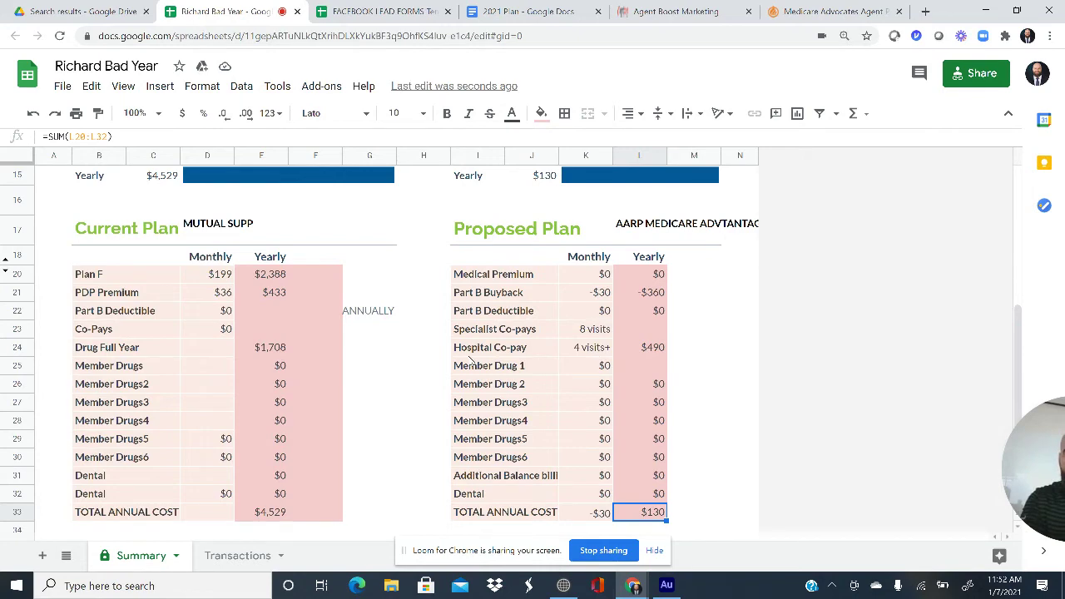
Rename the proposed plan's Specialist Co-pays row as Drug Full Cost.
key(alt+Tab)
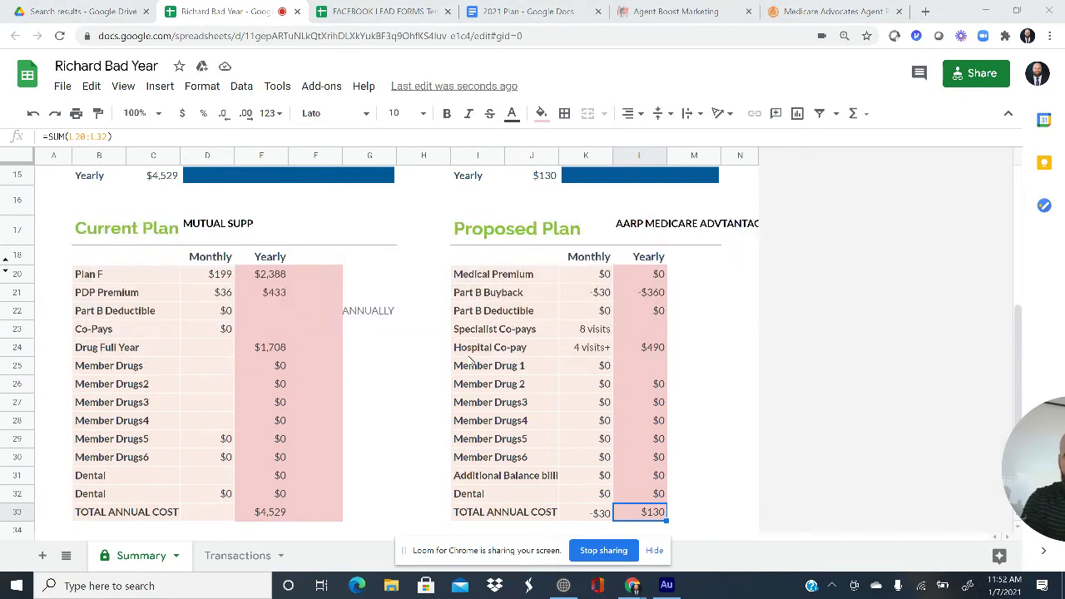
click(801, 11)
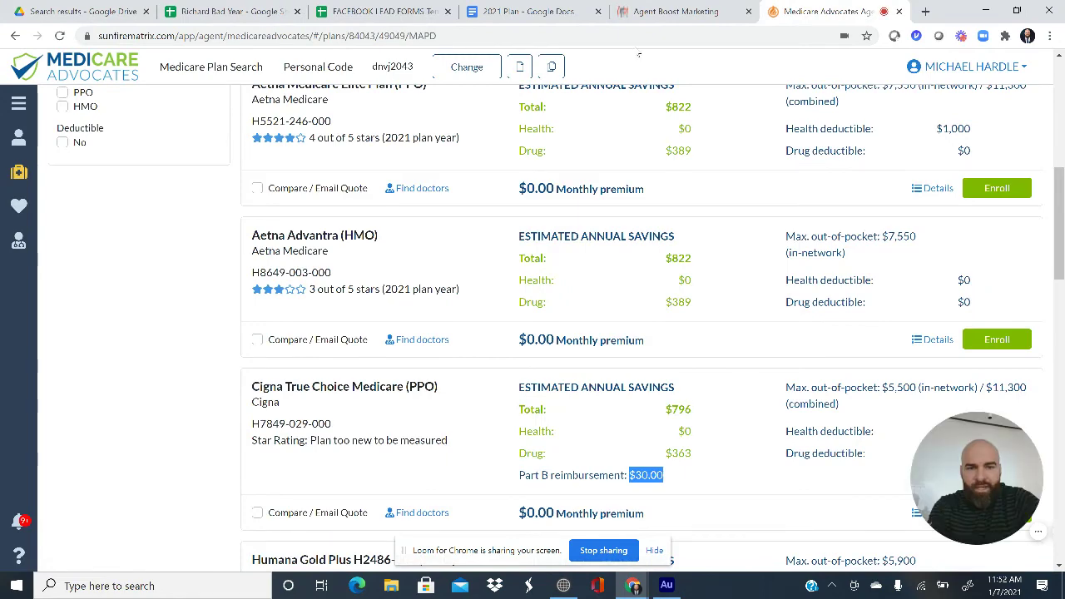
click(249, 12)
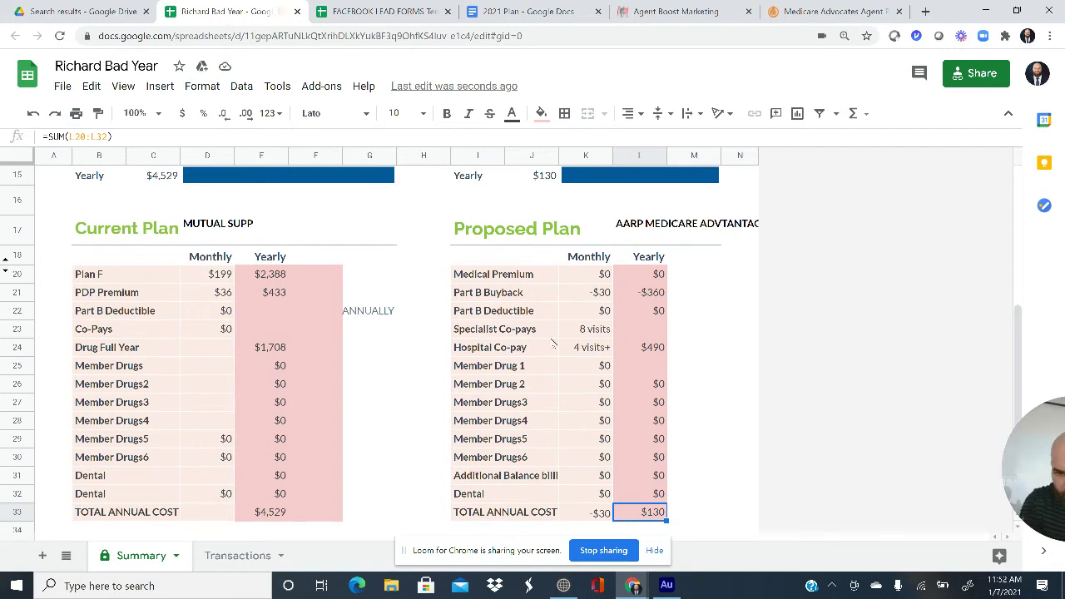
click(527, 328)
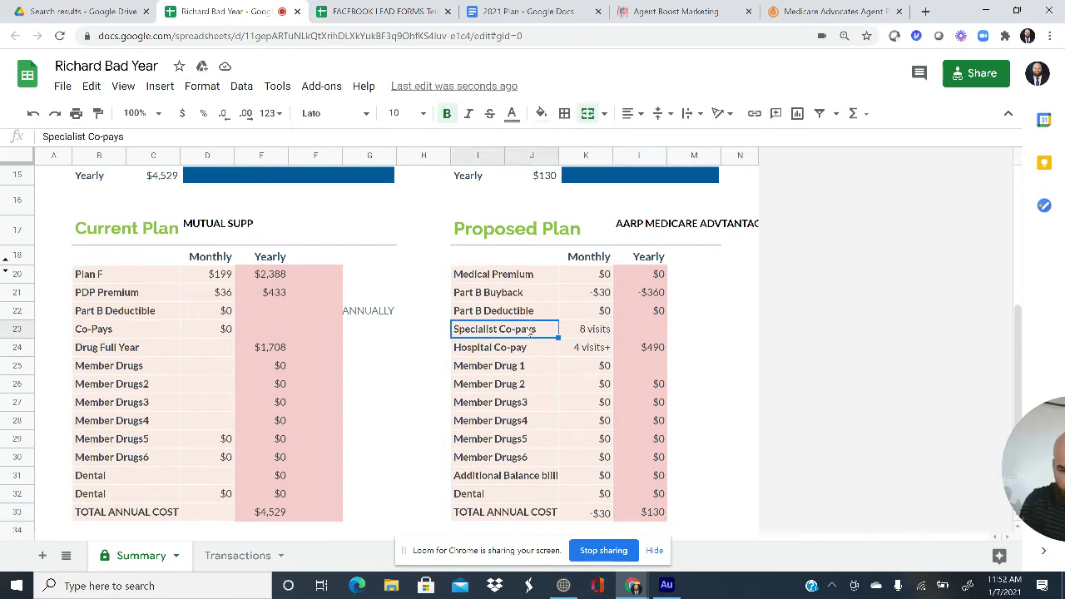
text(Drug)
text( Full Co)
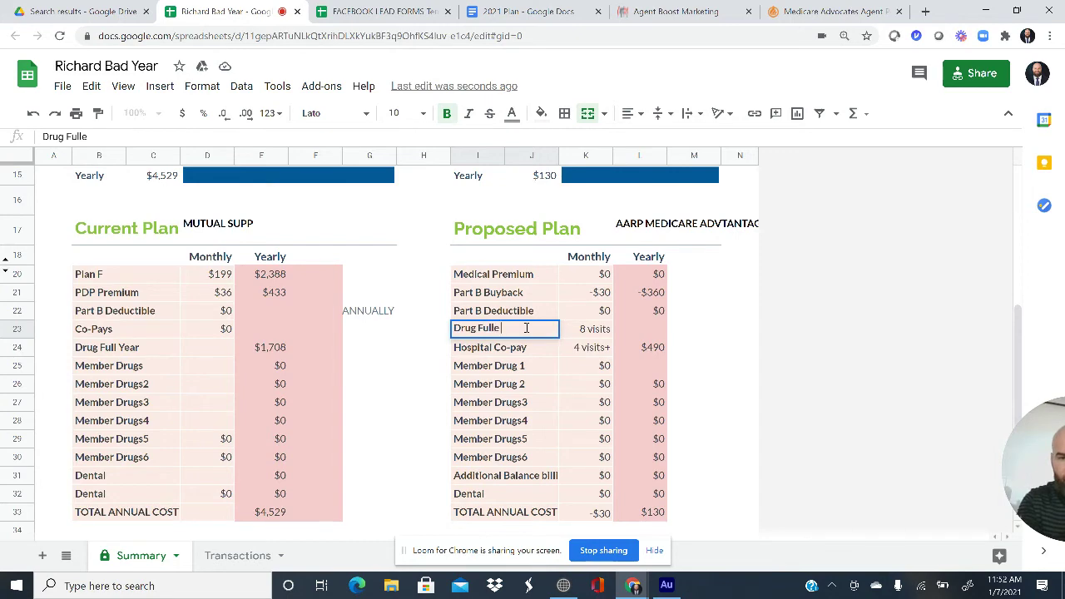
text(st)
key(Tab)
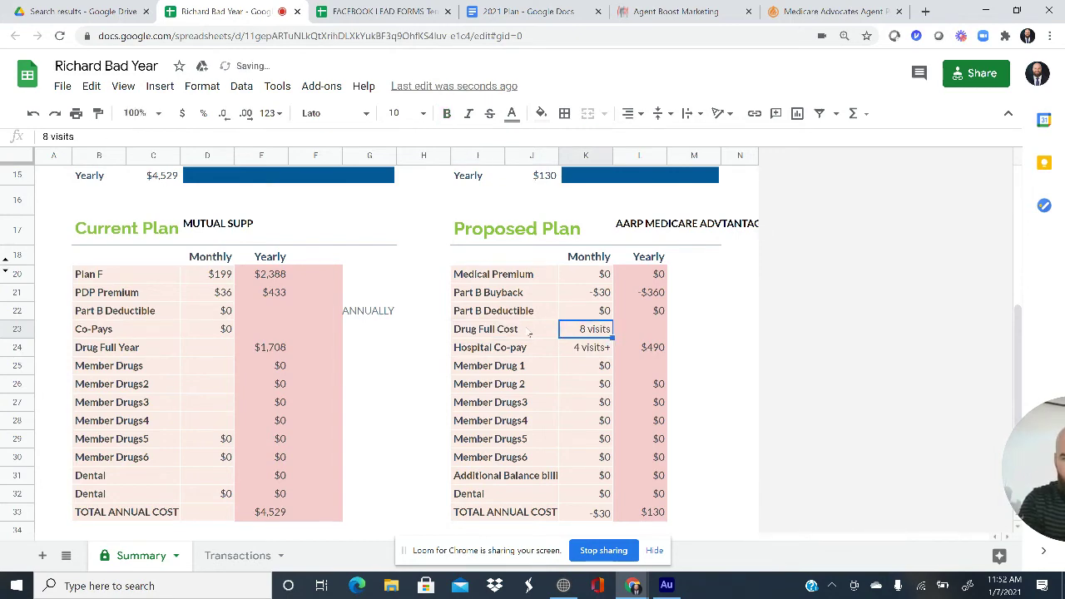
key(Tab)
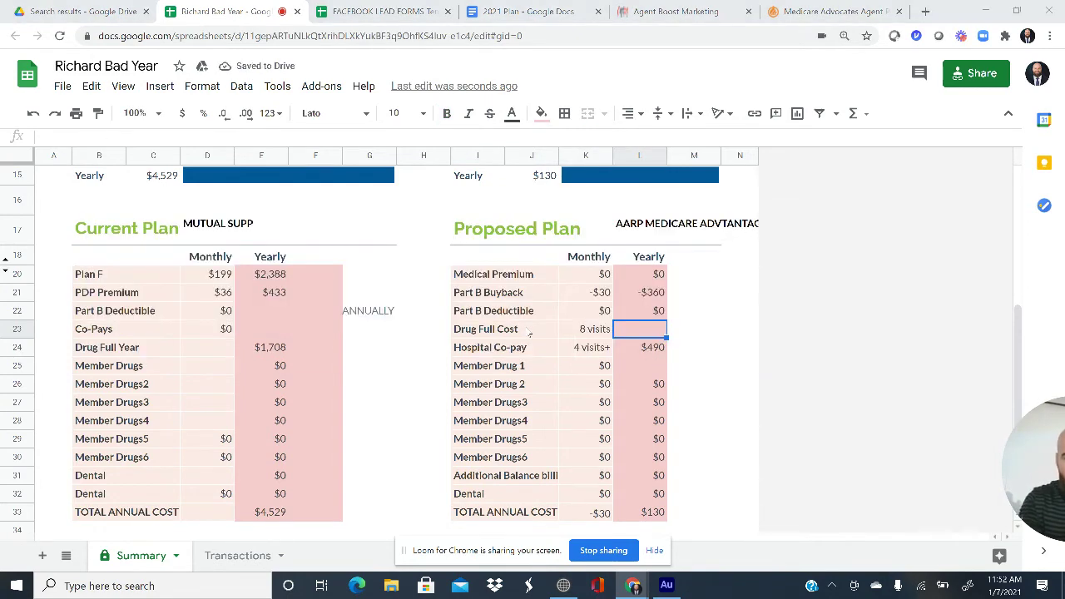
Switch to the SunFire quotes, display estimated annual costs, and look up the drug cost of Cigna True Choice Medicare (PPO).
click(832, 11)
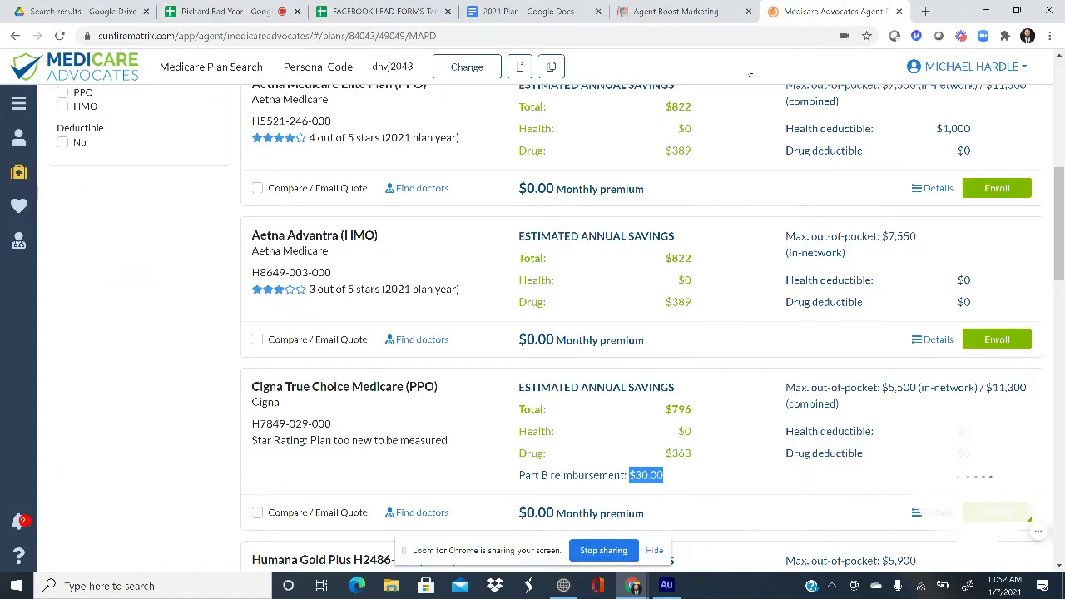
scroll(314, 157, up, 3)
scroll(688, 242, up, 3)
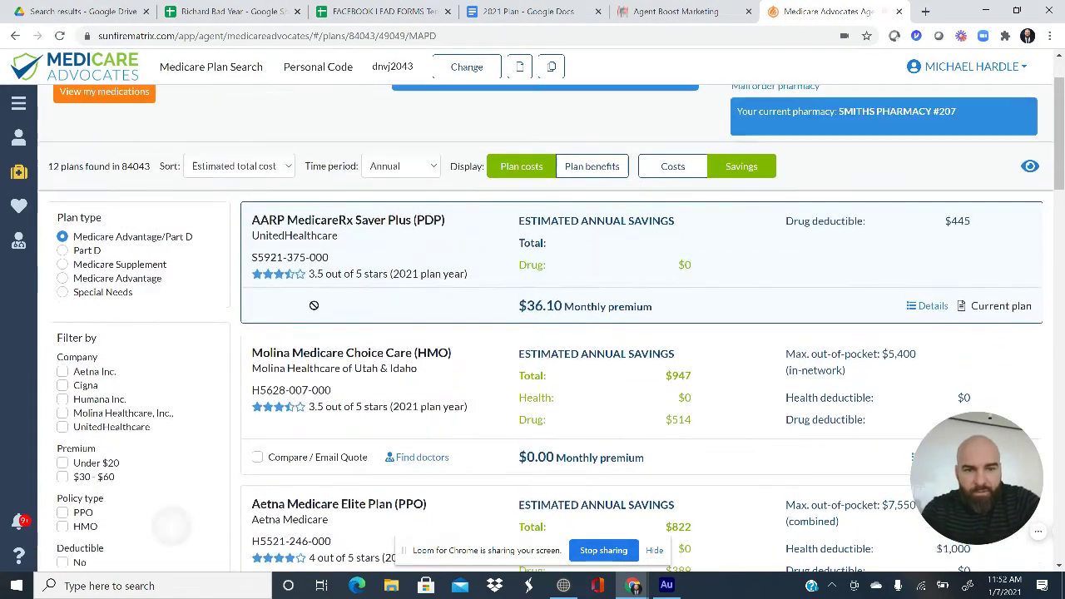
click(687, 243)
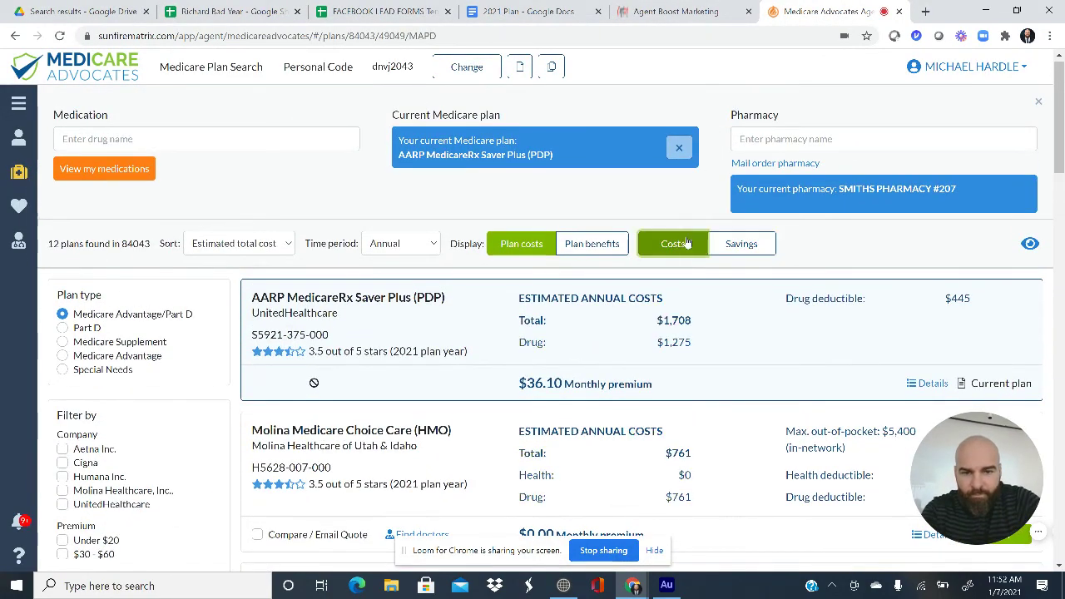
scroll(314, 378, down, 5)
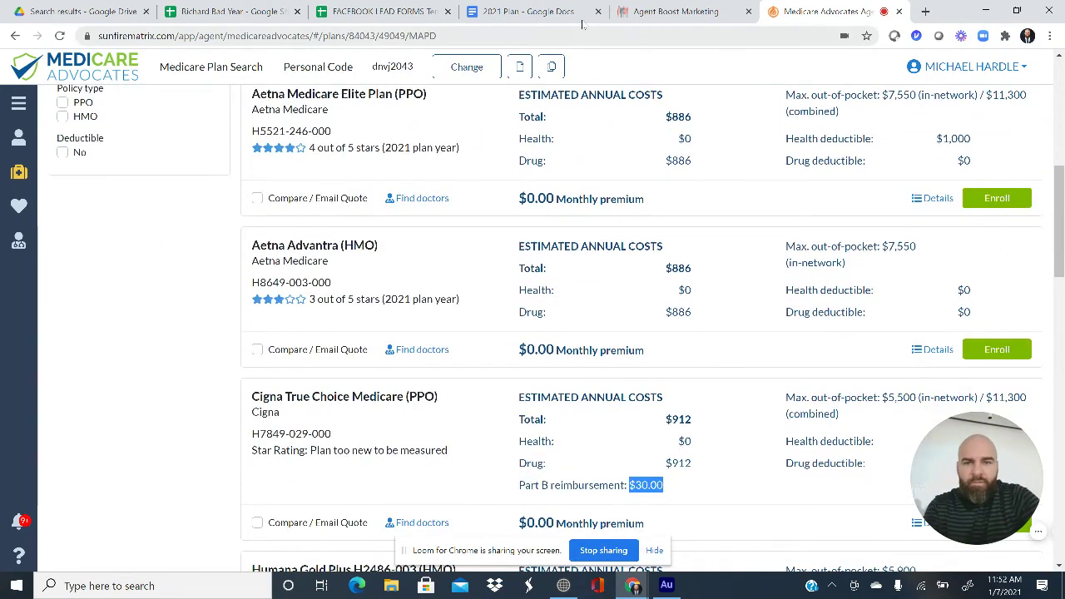
In the cost spreadsheet, set the yearly Drug Full Cost to 912 and clear the row's monthly "8 visits" entry.
click(224, 11)
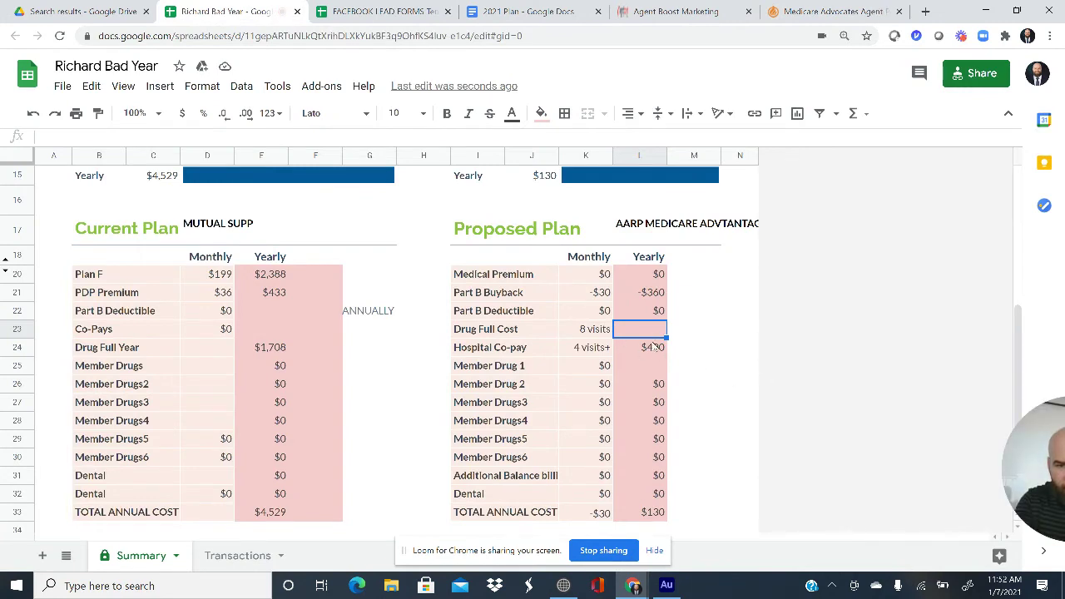
text(912)
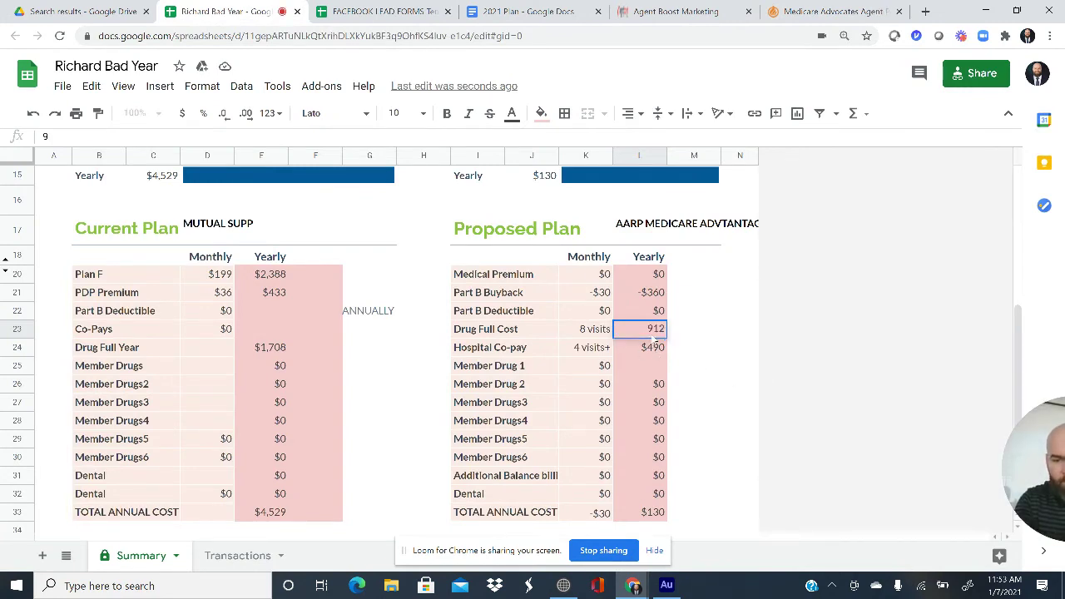
key(Return)
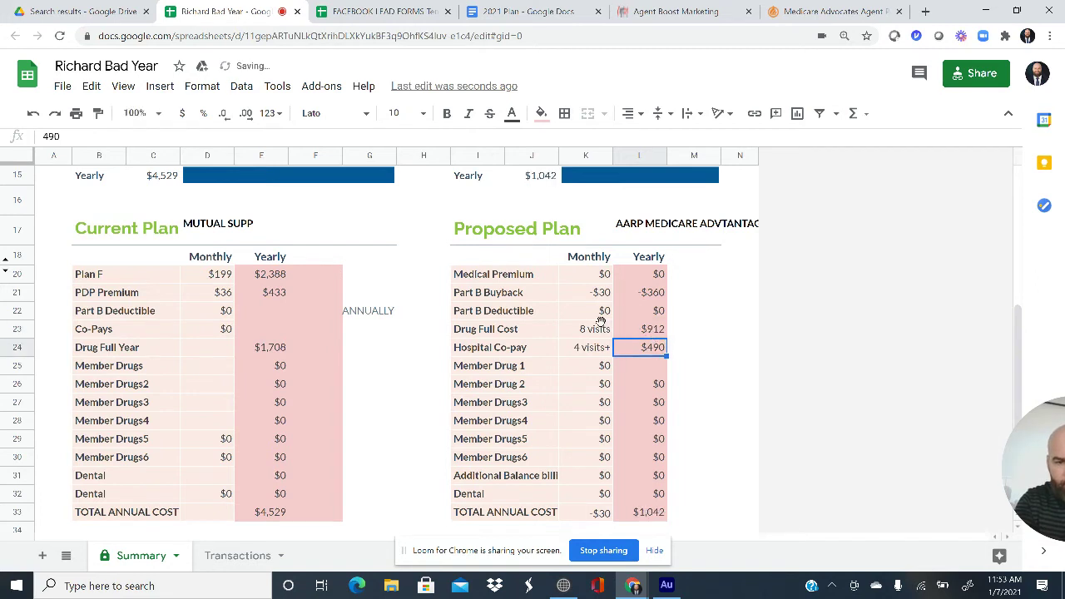
click(600, 324)
key(Delete)
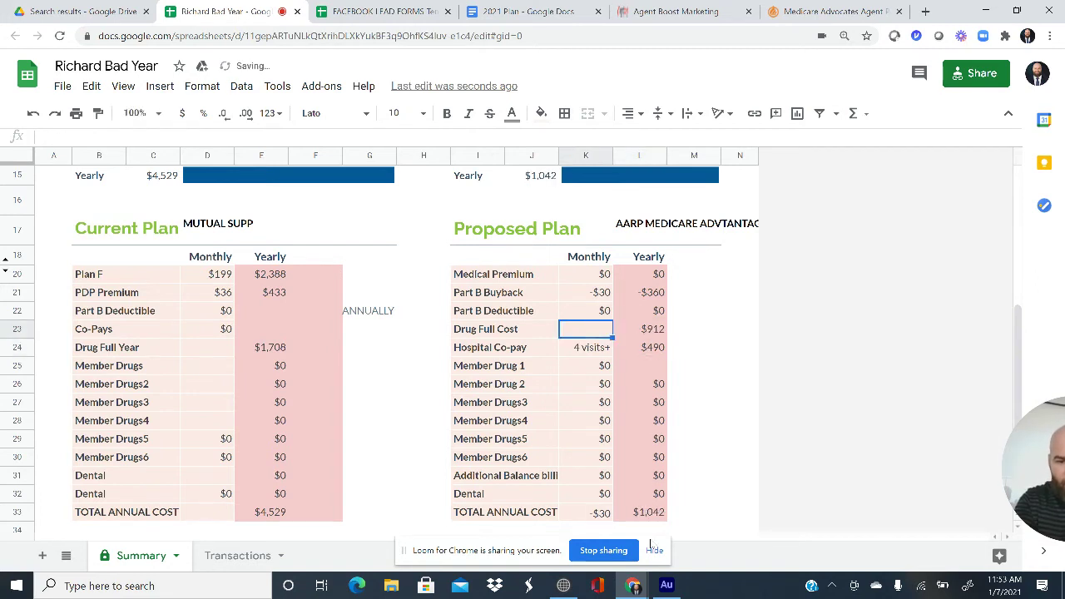
Review the proposed plan's total annual cost and the estimated savings in the Medicare Review summary.
click(662, 515)
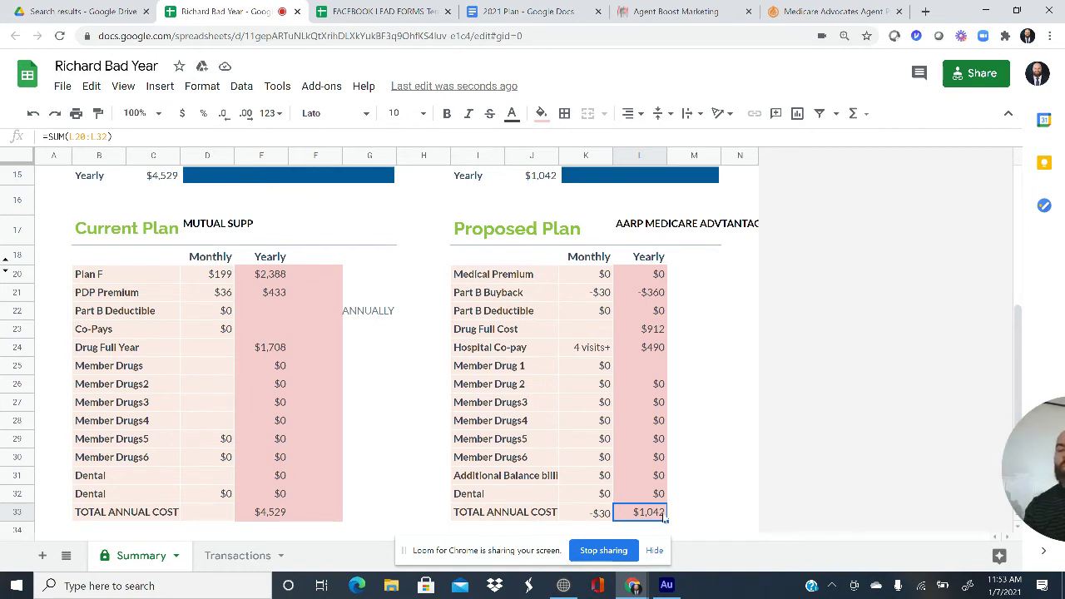
key(Left)
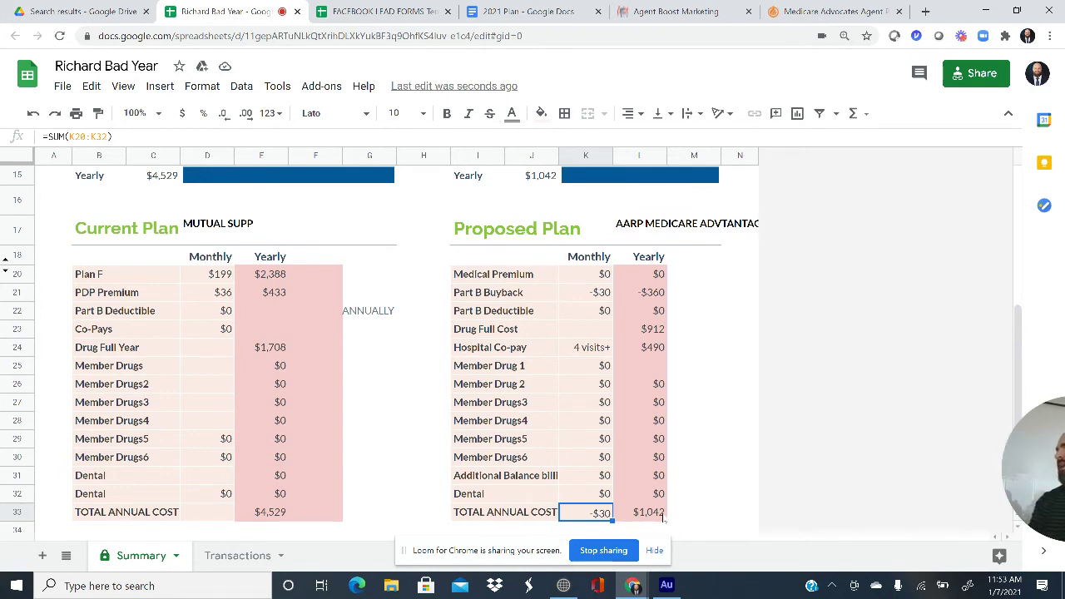
click(758, 465)
key(Up)
key(Up)
key(Up)
key(Up)
key(Up)
key(Up)
key(Up)
key(Up)
key(Up)
key(Up)
key(Up)
key(Up)
key(Up)
key(Up)
key(Up)
key(Up)
key(Up)
key(Up)
key(Up)
key(Up)
key(Up)
key(Up)
key(Up)
key(Up)
key(Up)
key(Up)
key(Up)
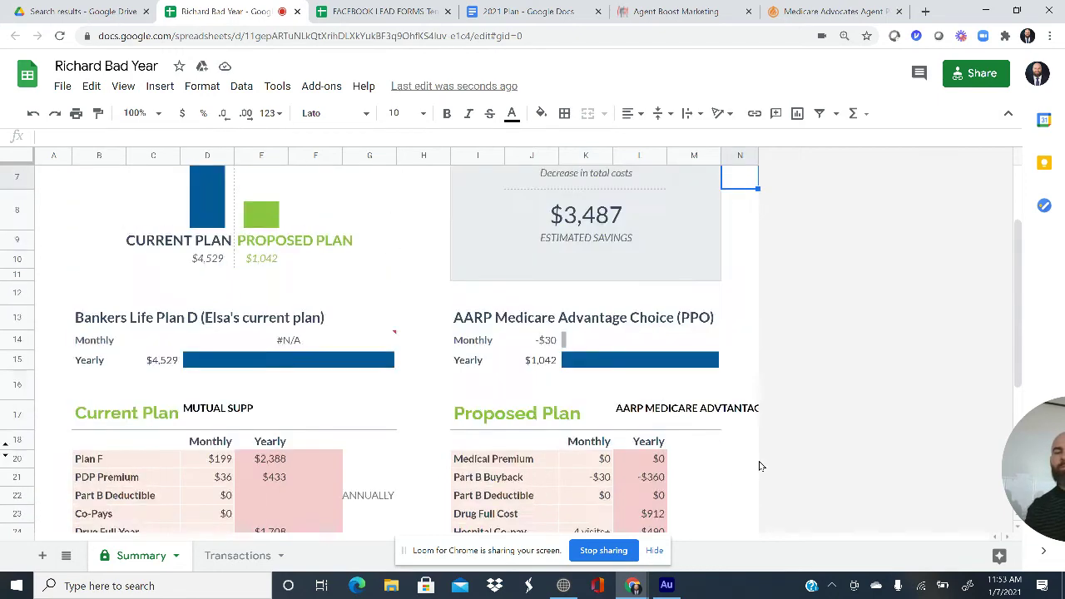
key(Down)
key(Down)
key(Down)
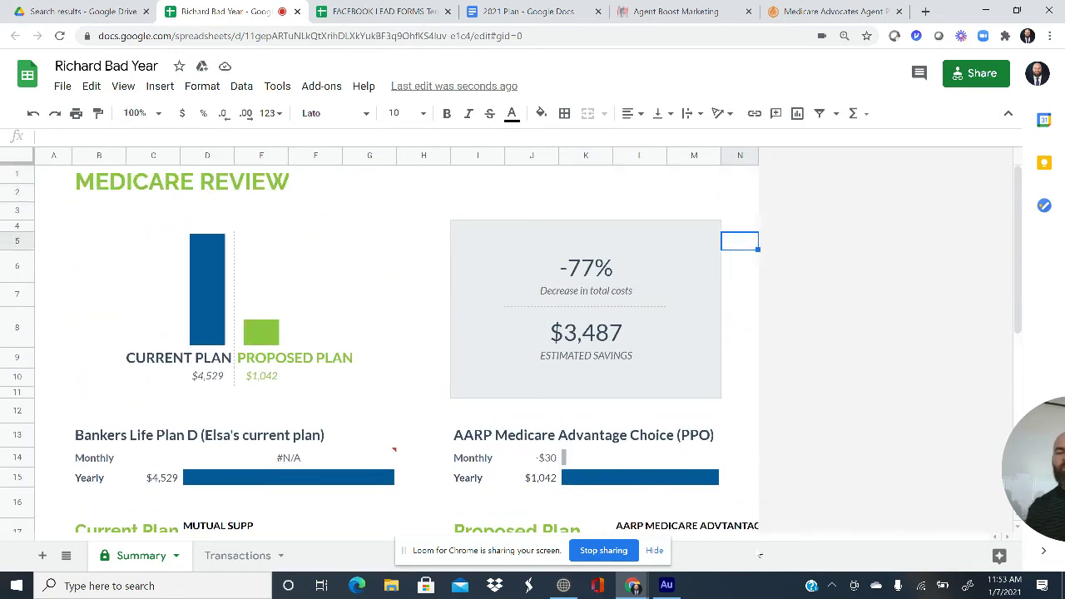
click(598, 347)
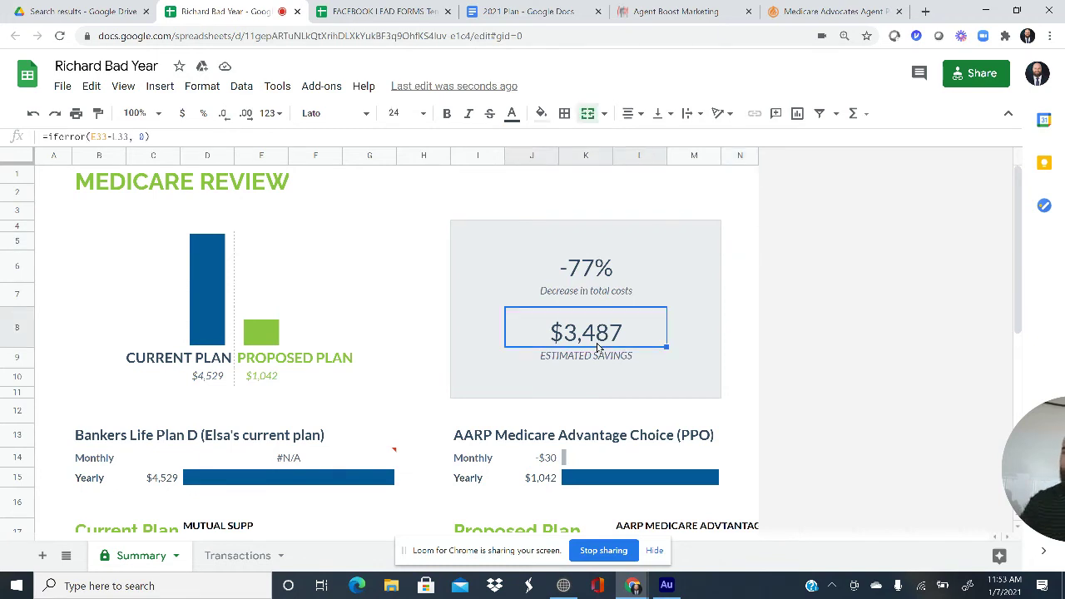